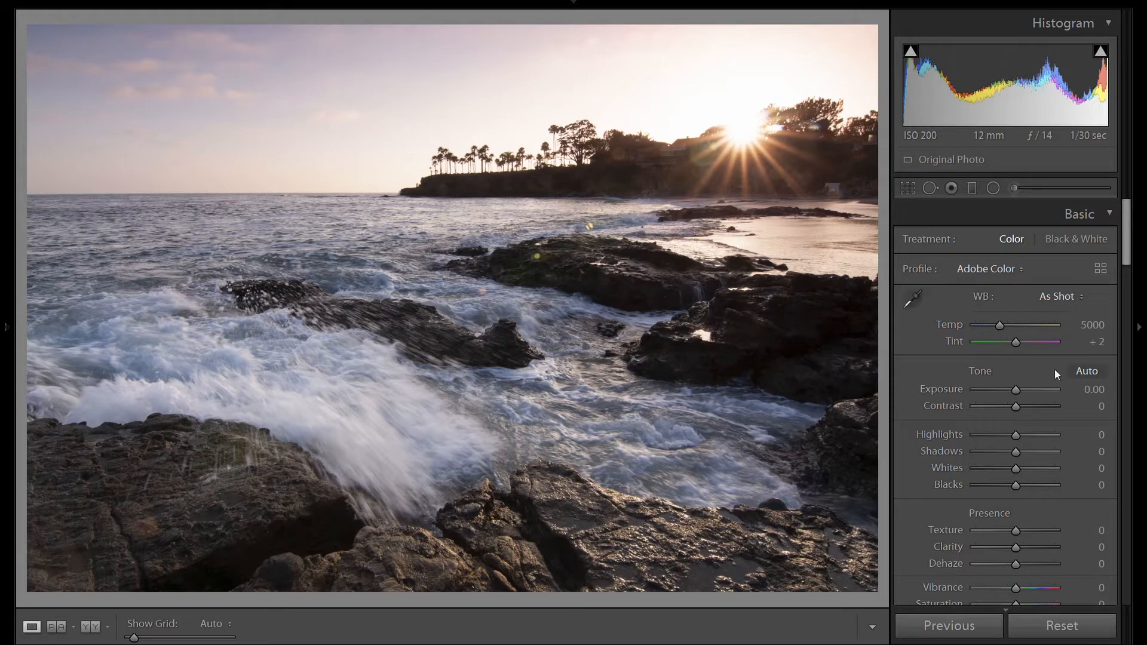
# Enable Constrain Crop in the Transform settings
pyautogui.scroll(-20, 1055, 370)
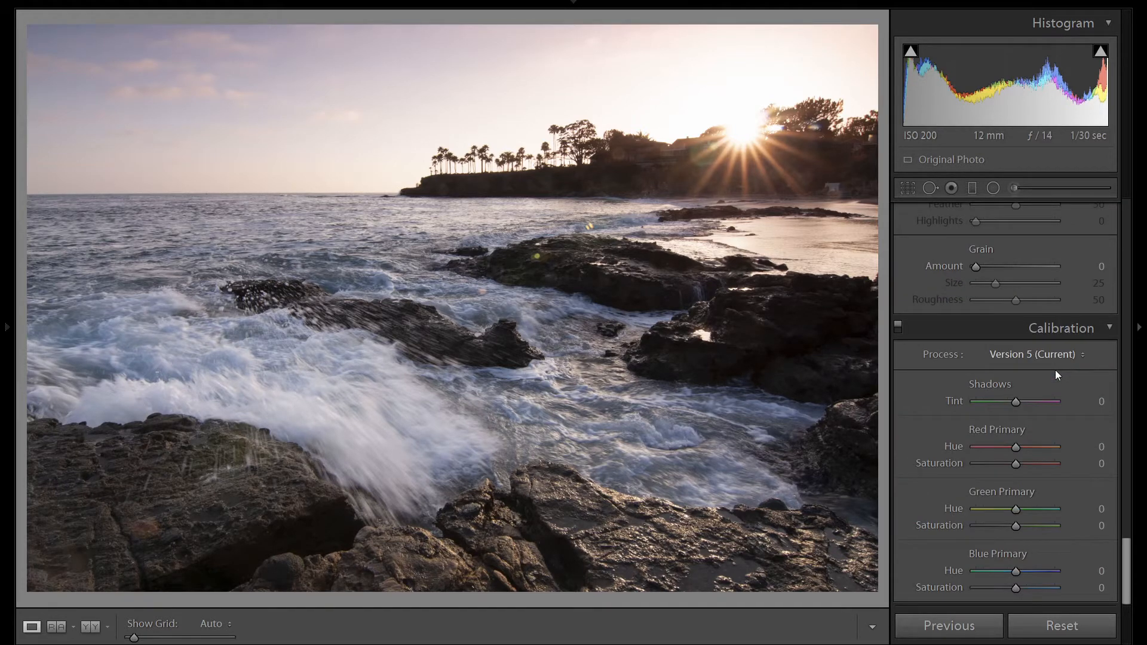
pyautogui.scroll(3, 1066, 423)
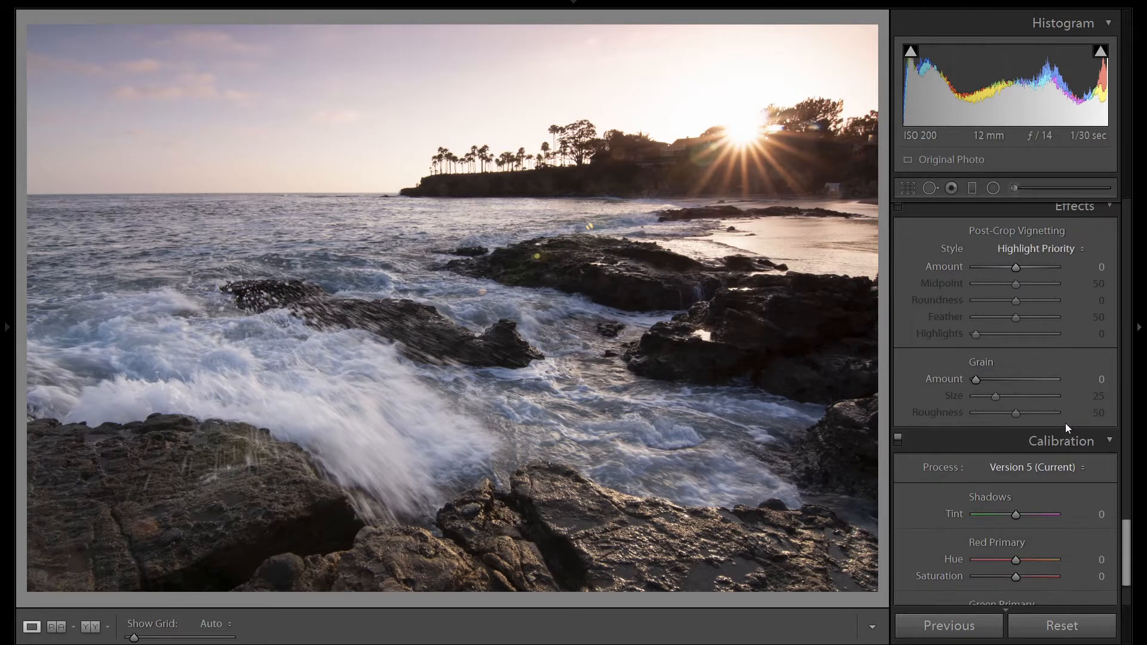
pyautogui.scroll(3, 1066, 423)
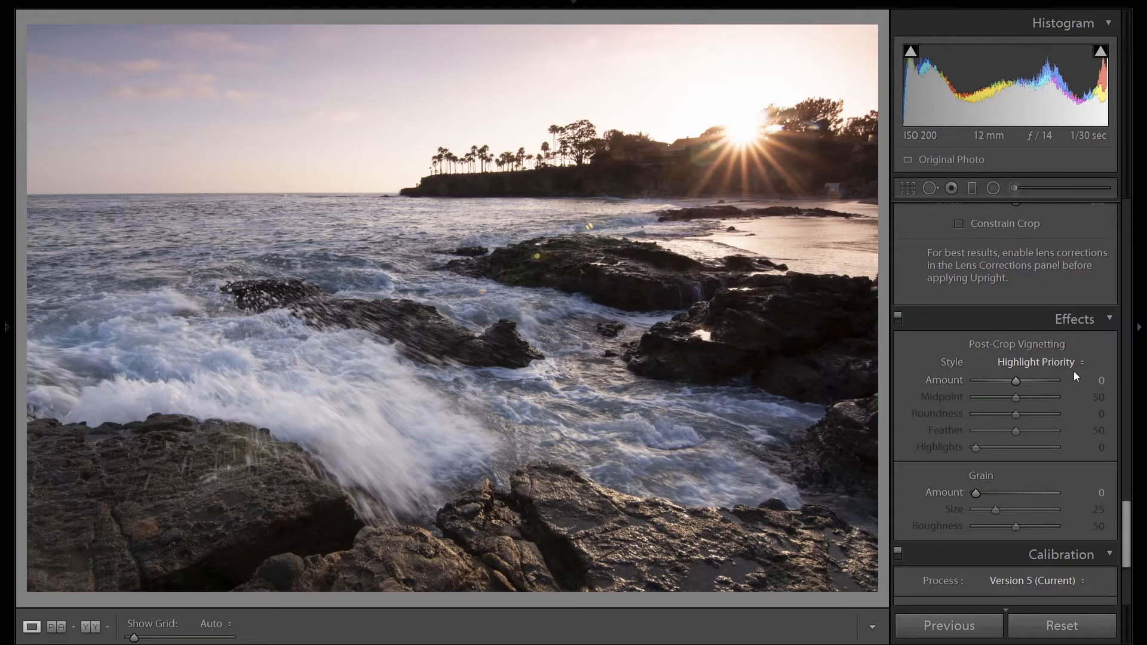
pyautogui.scroll(6, 1073, 371)
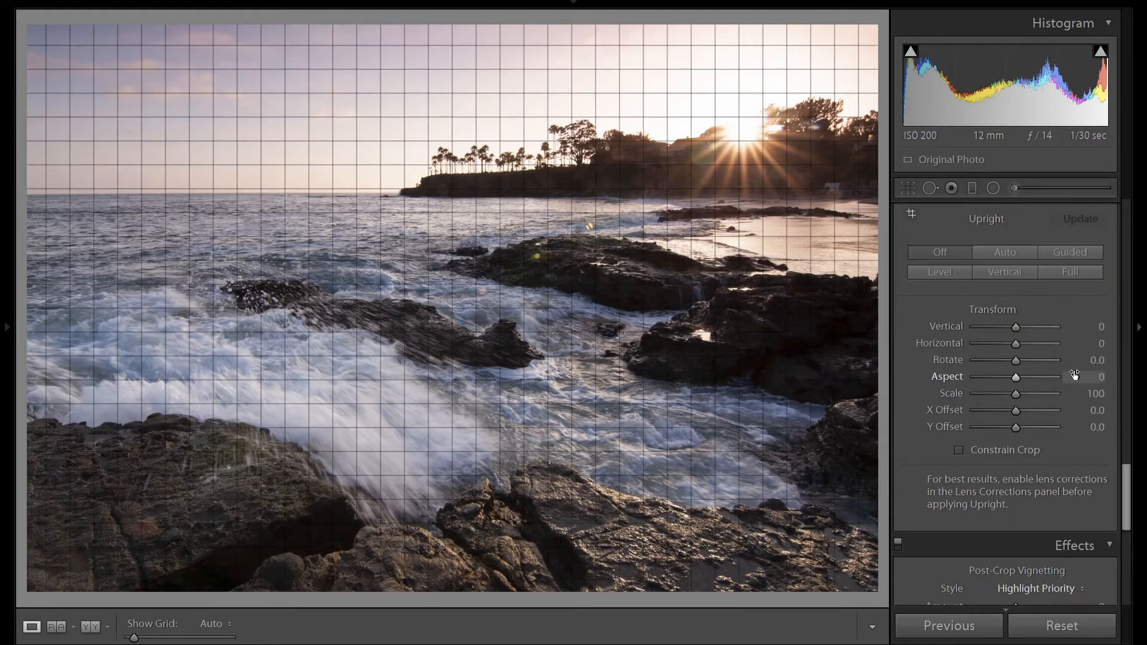
pyautogui.click(1021, 450)
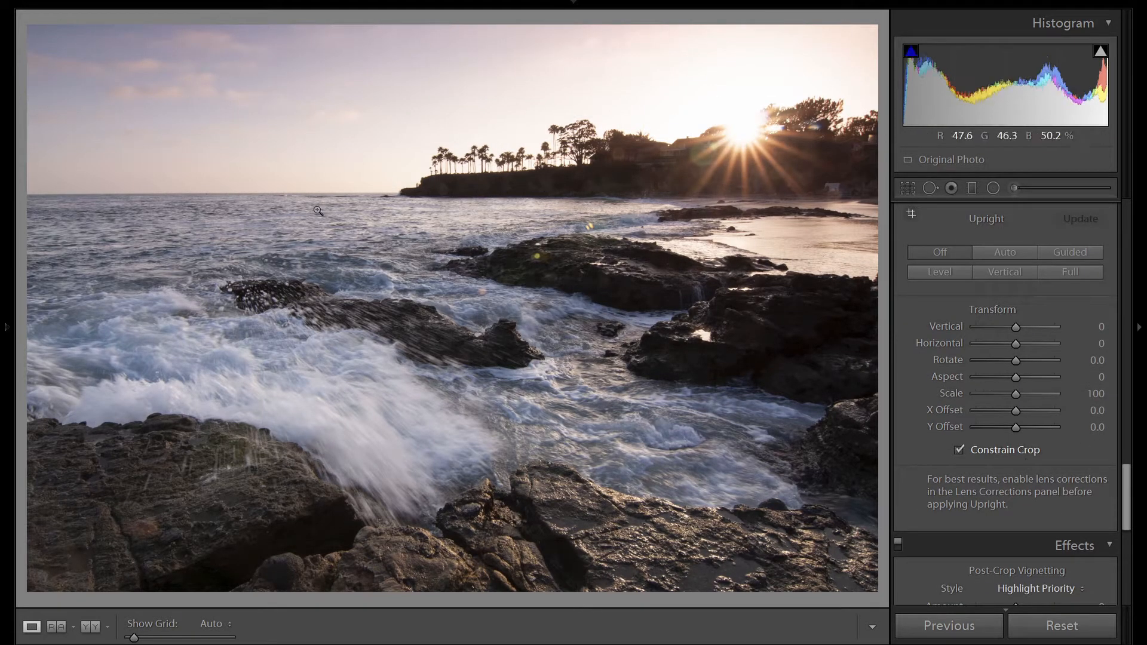
# Level the horizon by setting the Transform Rotate value to +0.1, checking it in a magnified view
pyautogui.click(297, 198)
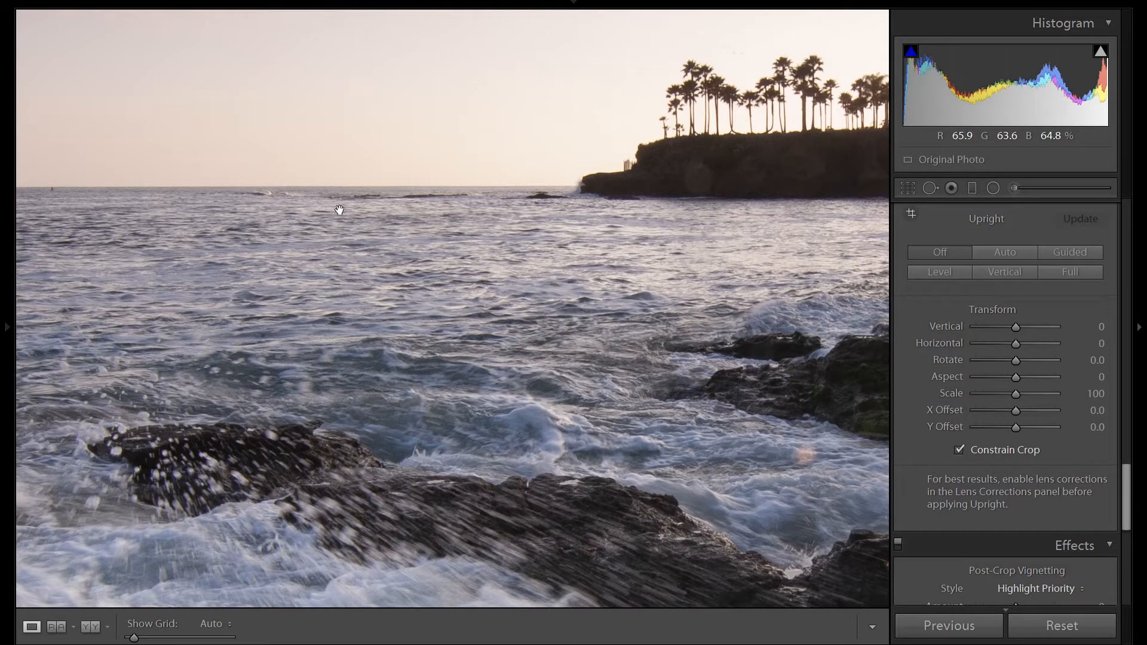
pyautogui.moveTo(1001, 342)
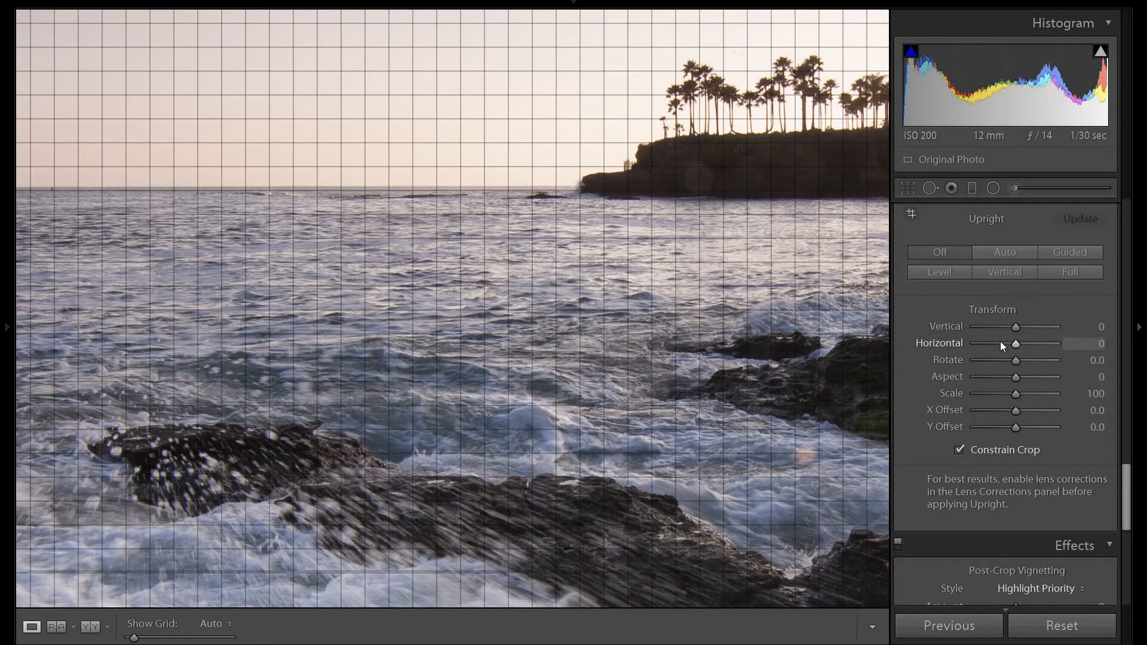
pyautogui.press('Up')
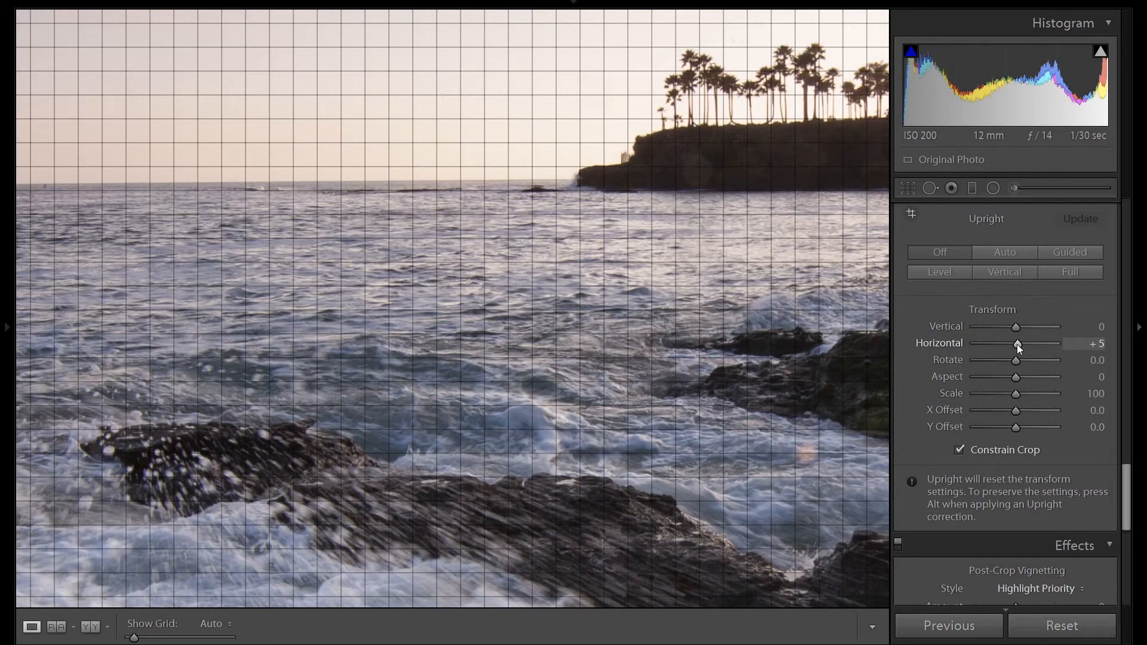
pyautogui.press('Down')
pyautogui.moveTo(1016, 362)
pyautogui.press('Up')
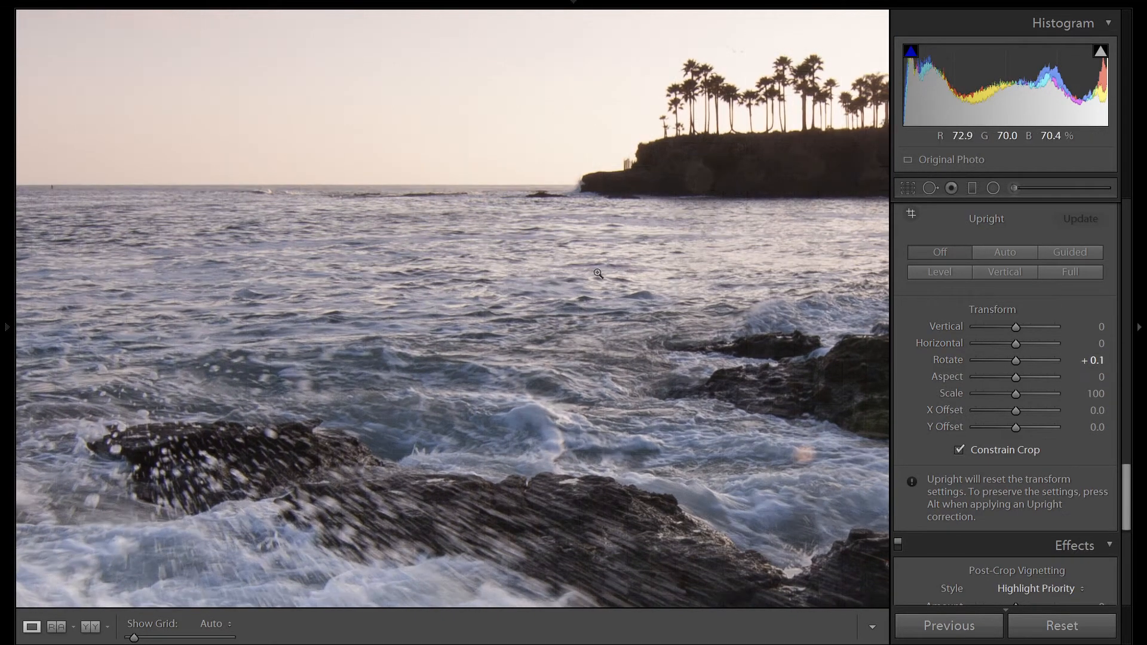
pyautogui.click(741, 365)
# Enable chromatic aberration removal and lens profile corrections for the photo
pyautogui.scroll(6, 1079, 430)
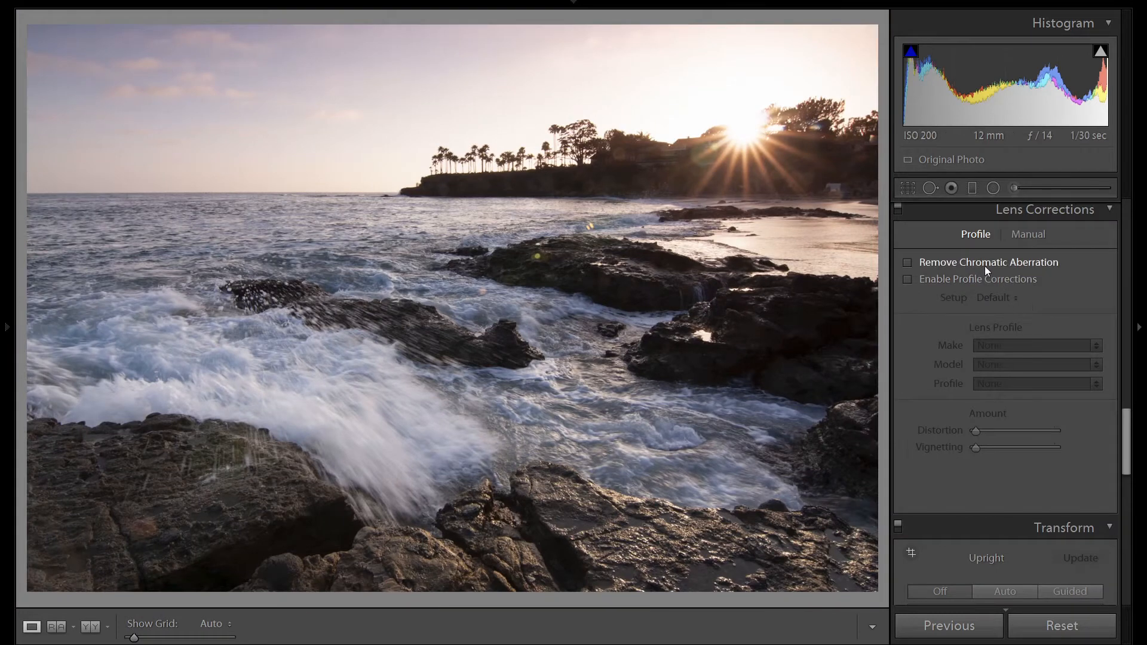
pyautogui.click(985, 266)
pyautogui.click(995, 283)
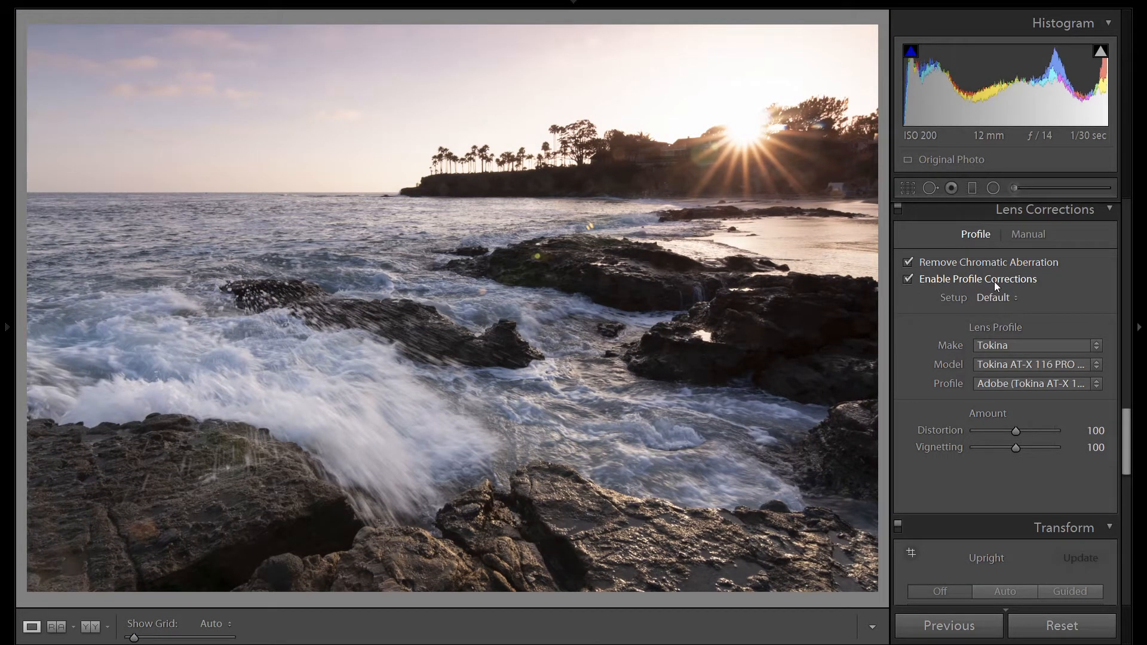
# Set the sharpening Amount to 100 and adjust the sharpening Masking
pyautogui.scroll(5, 1090, 324)
pyautogui.scroll(3, 1096, 339)
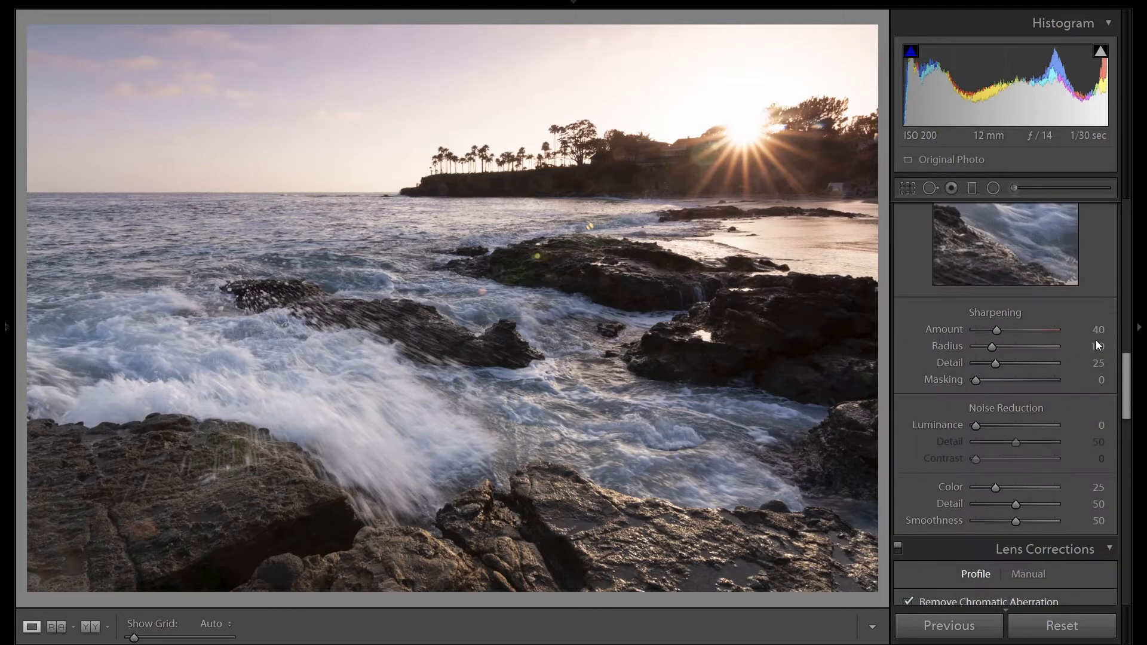
pyautogui.click(1092, 330)
pyautogui.write('100')
pyautogui.press('Return')
pyautogui.moveTo(978, 383); pyautogui.dragTo(980, 383)
# Set the photo's Highlights to −100 and Shadows to +100
pyautogui.scroll(6, 1086, 372)
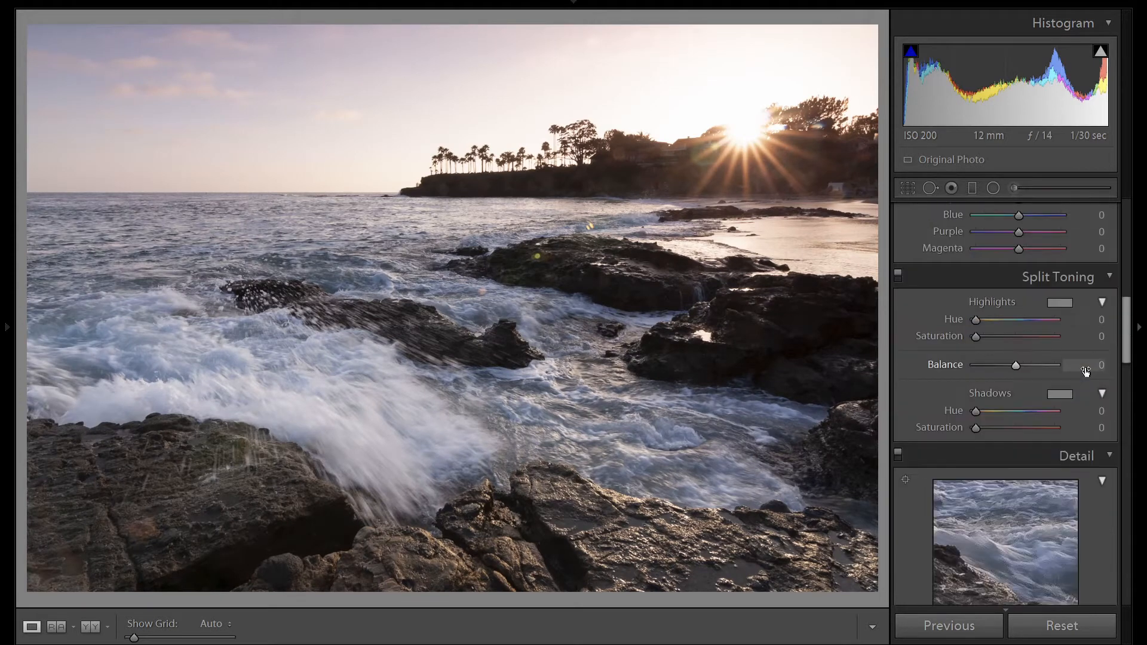
pyautogui.scroll(6, 1086, 371)
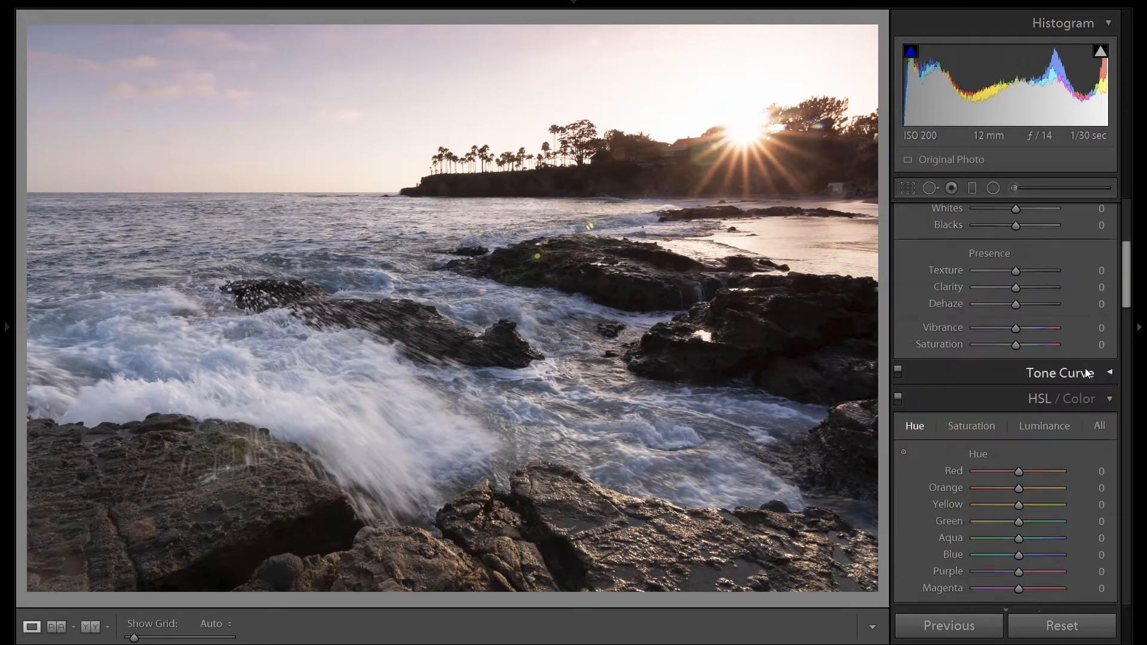
pyautogui.scroll(2, 1085, 372)
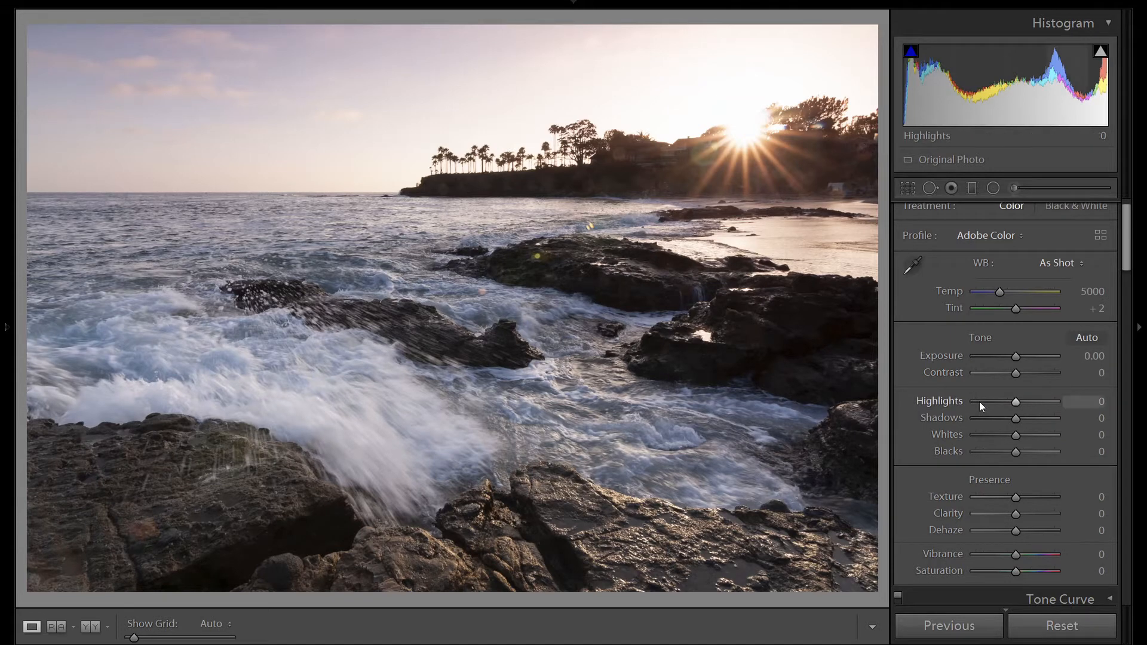
pyautogui.moveTo(980, 402); pyautogui.dragTo(1054, 420)
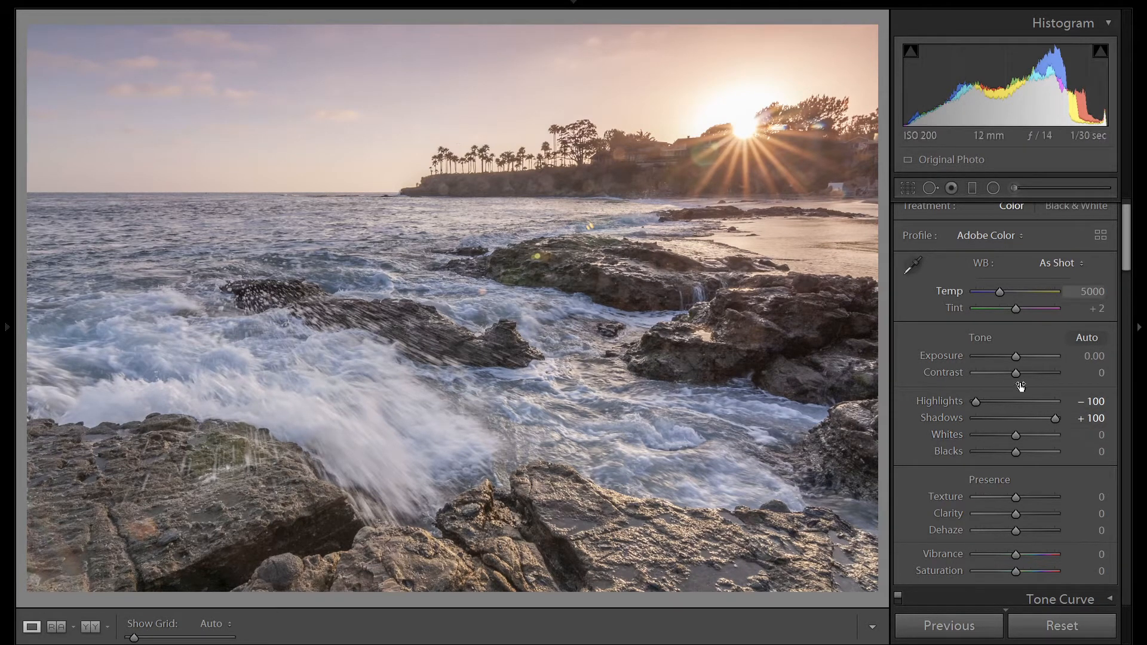
# Set the photo's Whites to +15
pyautogui.press('Up')
pyautogui.press('Up')
pyautogui.press('Up')
pyautogui.press('Up')
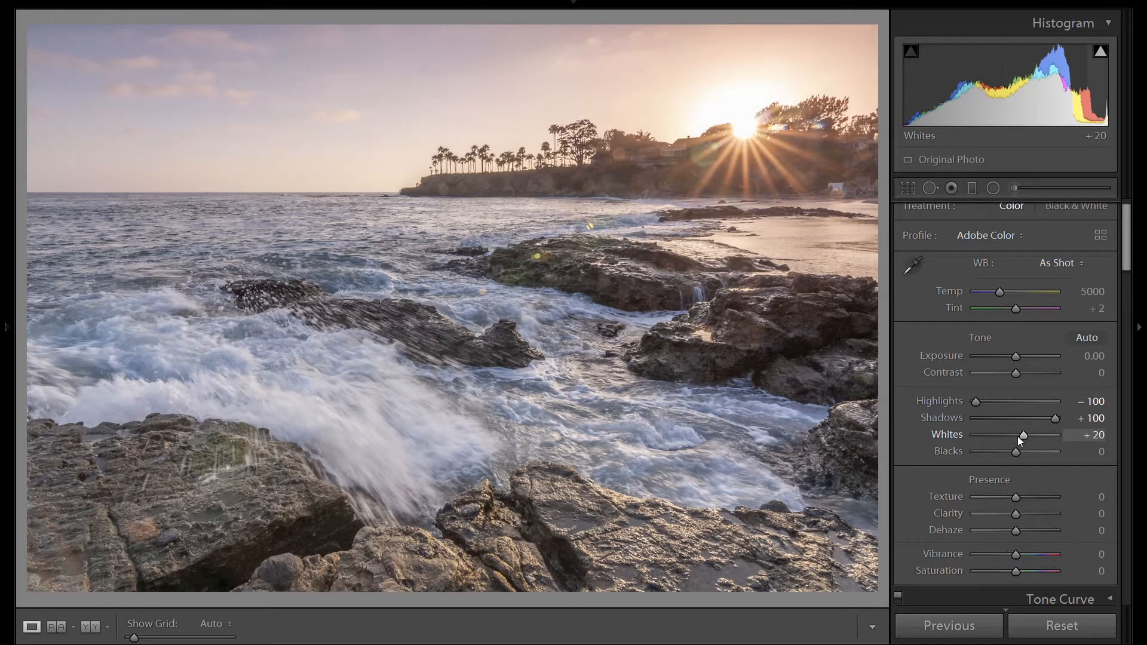
pyautogui.press('Down')
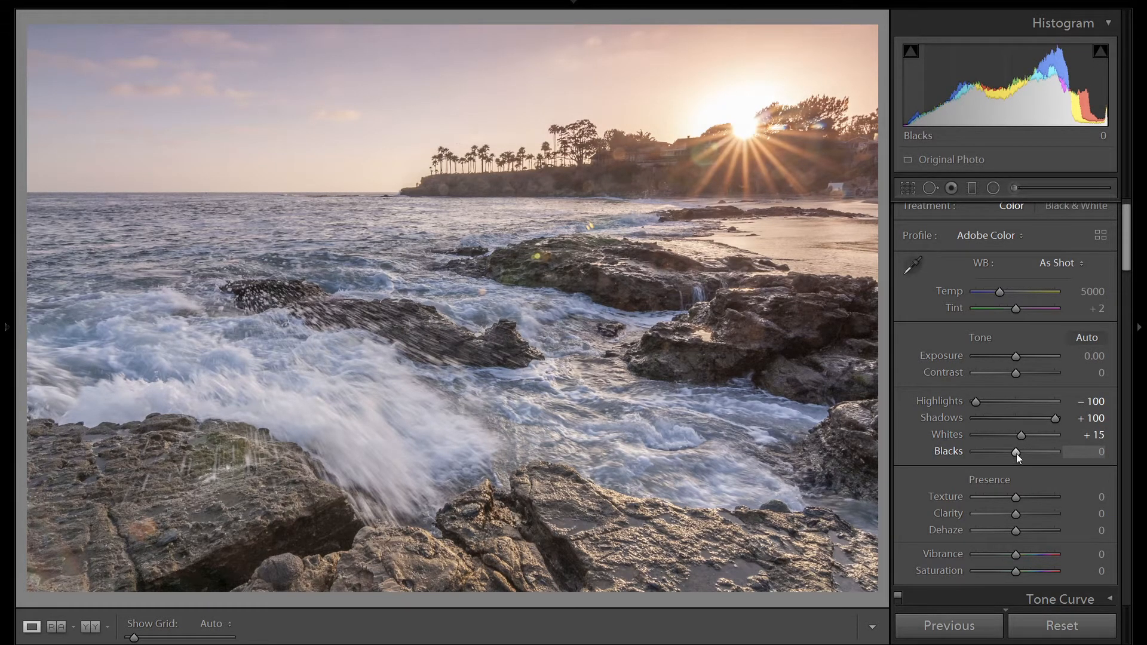
# Set the photo's Blacks to −15
pyautogui.press('Down')
pyautogui.press('Down')
pyautogui.press('Down')
pyautogui.press('Down')
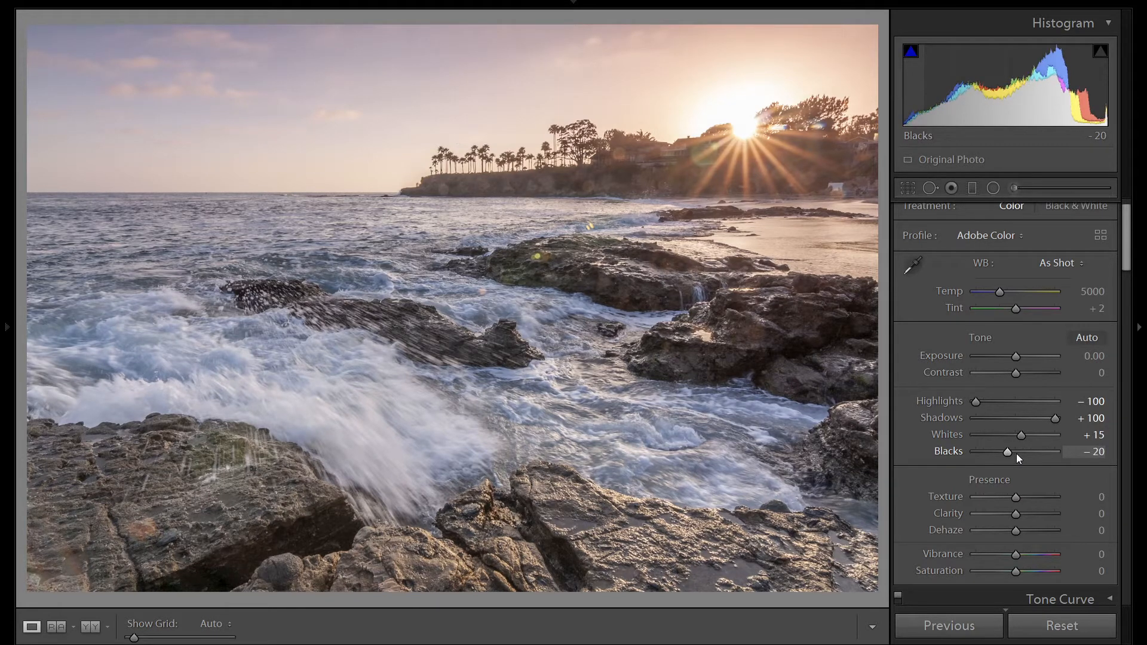
pyautogui.press('Up')
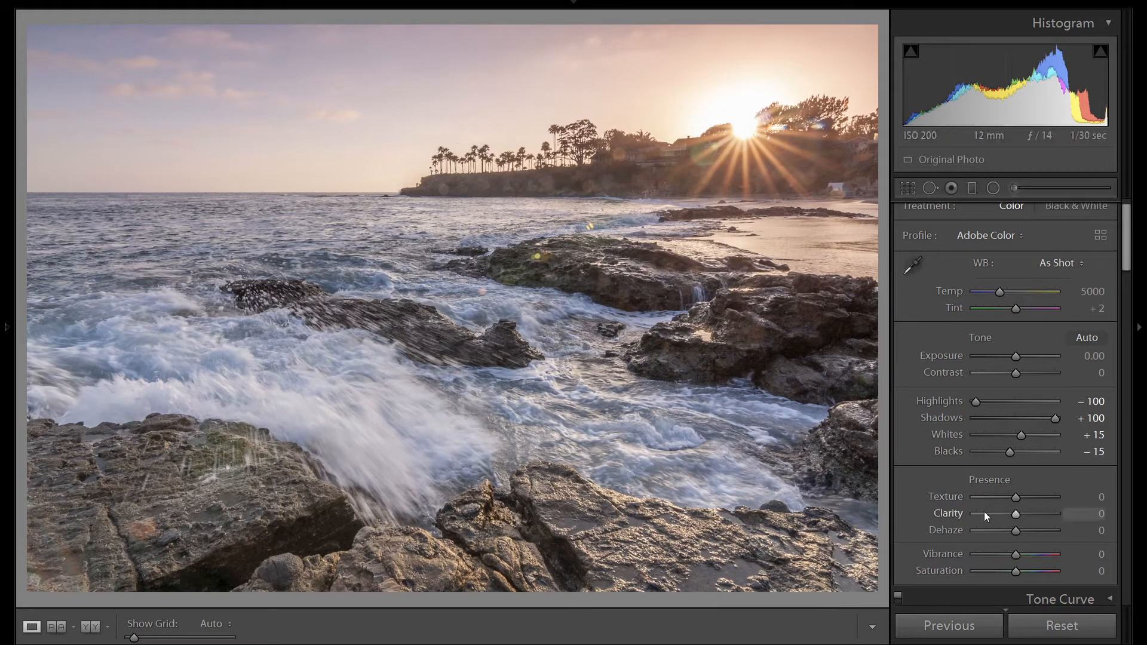
# Set the HSL luminance of Orange, Yellow and Blue to −5 each
pyautogui.scroll(-6, 1070, 483)
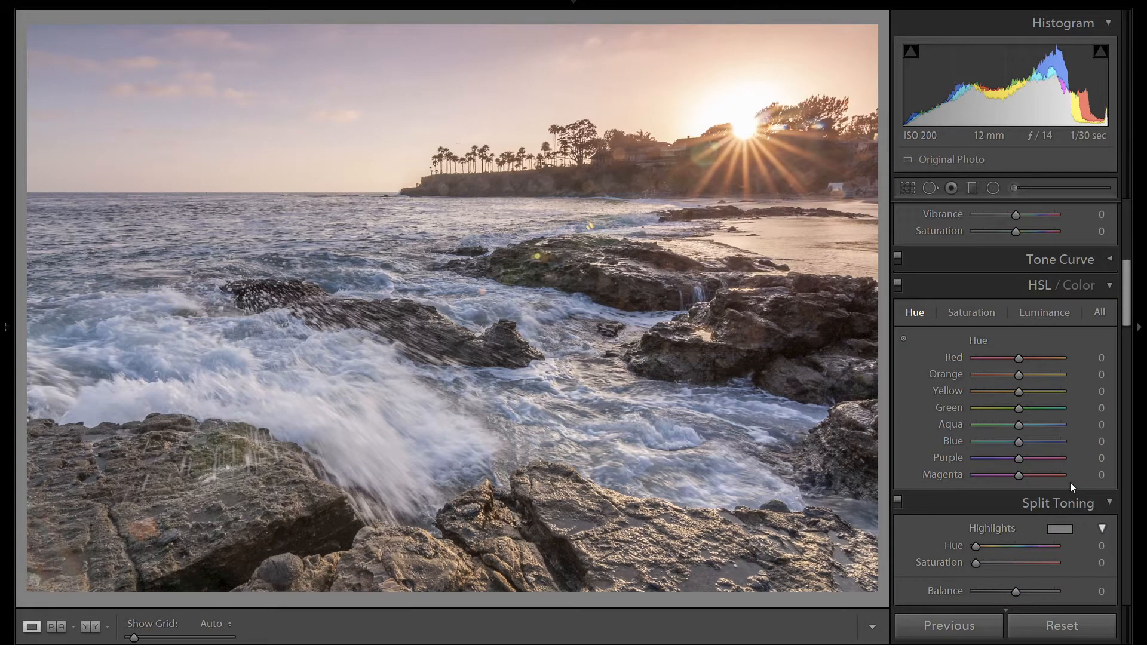
pyautogui.click(1040, 313)
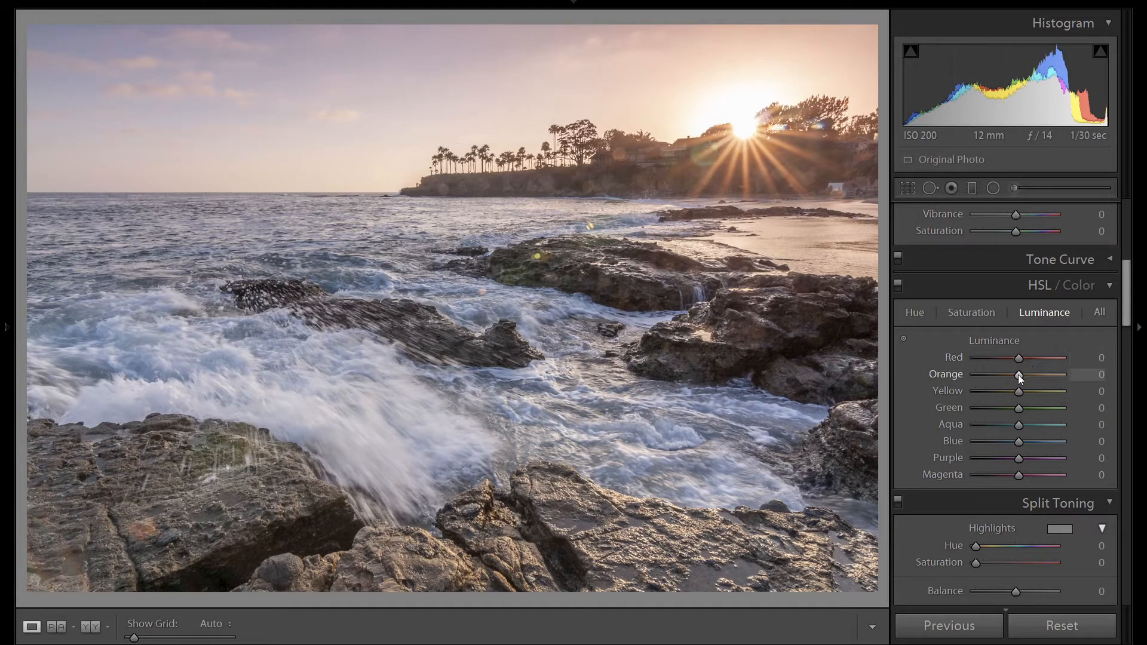
pyautogui.press('Down')
pyautogui.press('Down')
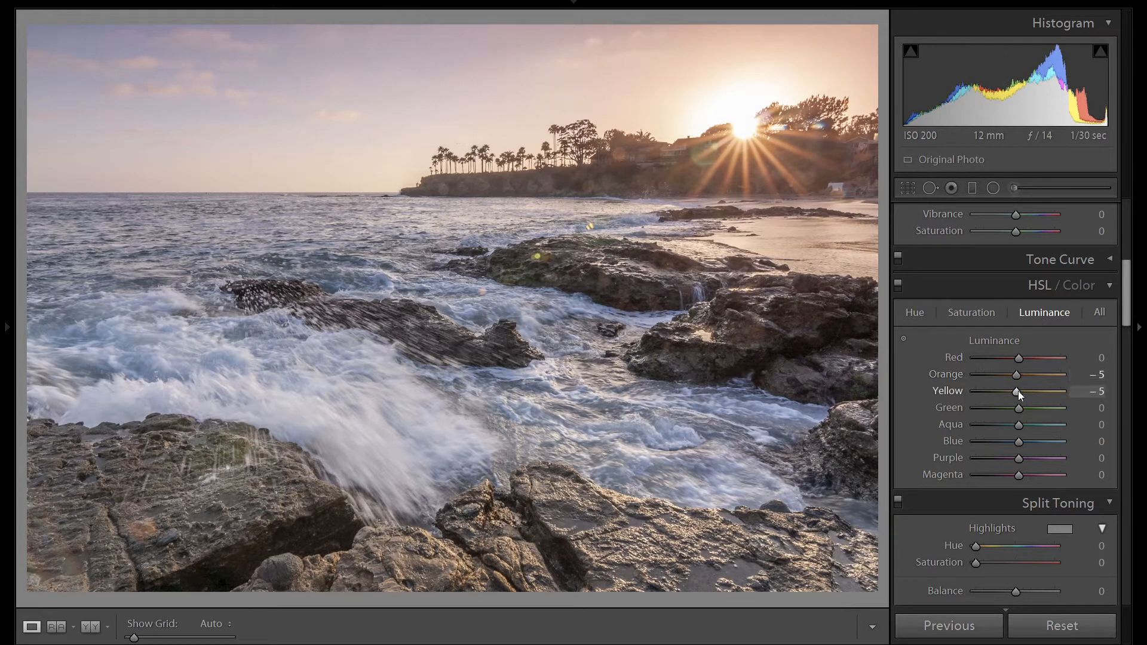
pyautogui.press('Down')
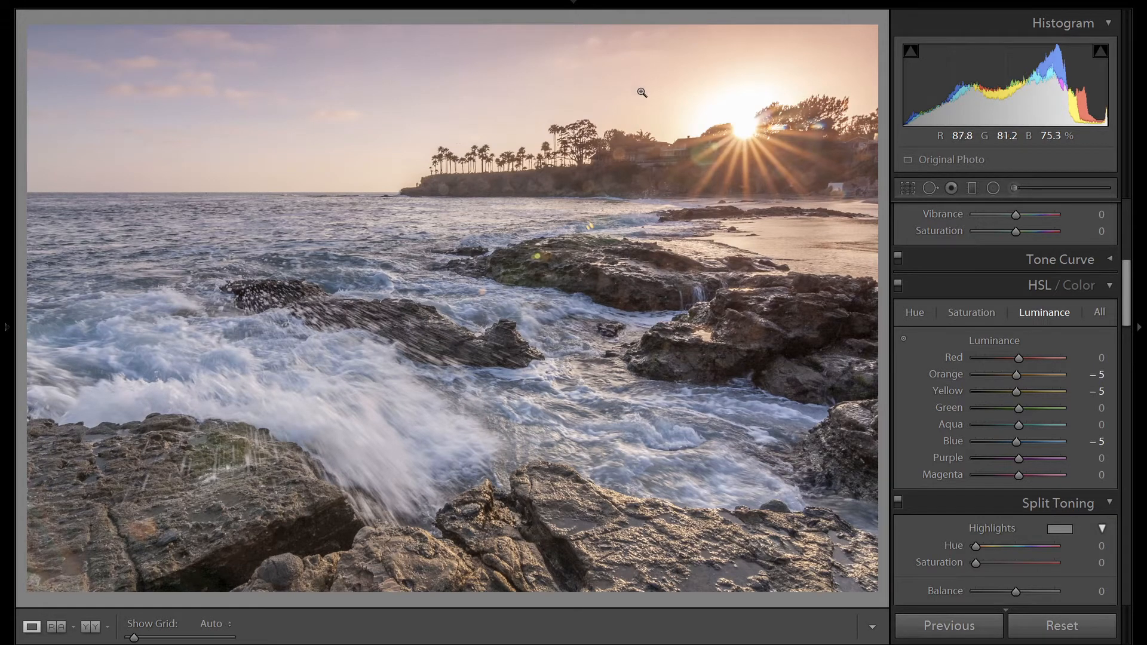
# Set the HSL saturation of Orange, Yellow and Blue to +10 each
pyautogui.click(968, 312)
pyautogui.scroll(2, 1020, 376)
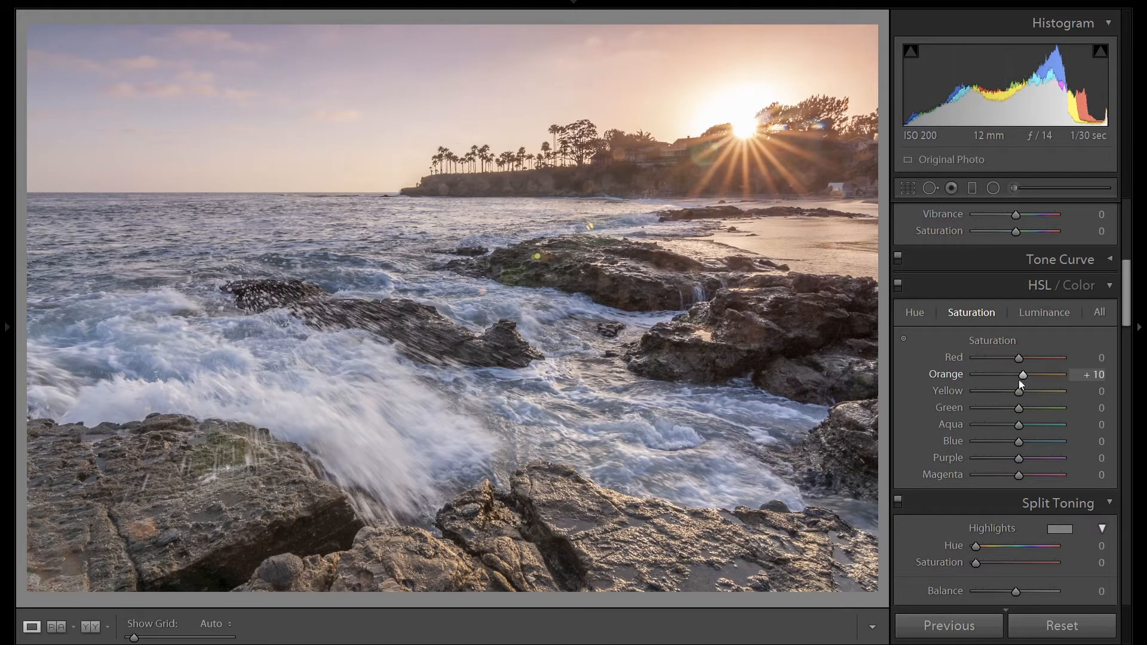
pyautogui.scroll(2, 1020, 396)
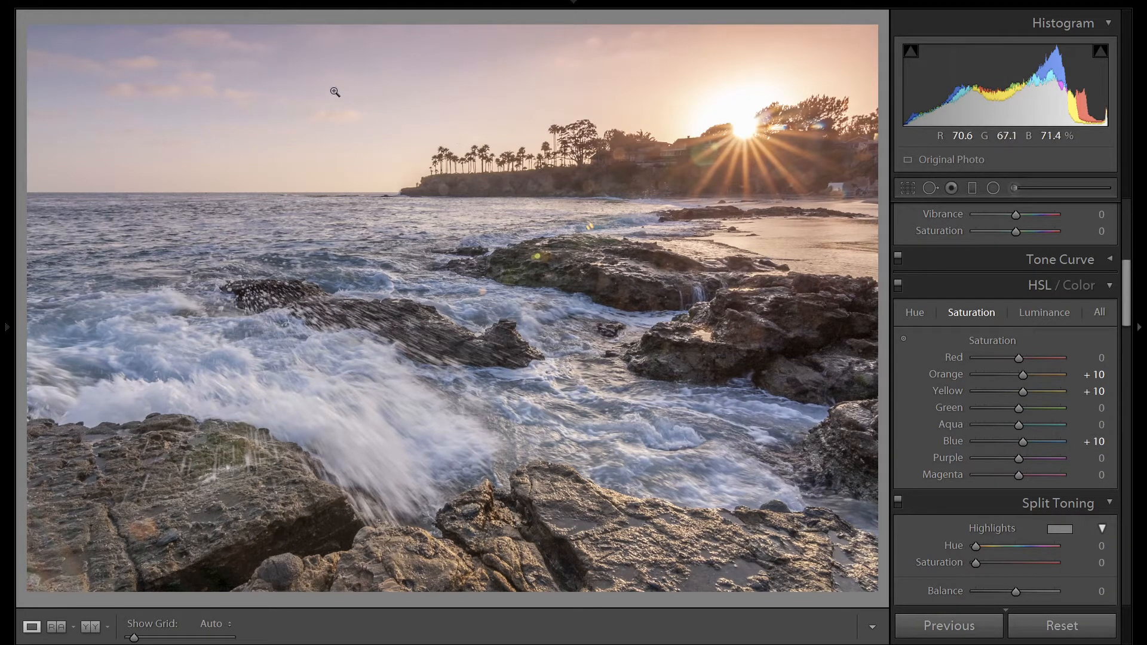
# Add a graduated filter over the sky down to the horizon, limited by a Color range mask sampled from the sky away from the sun
pyautogui.click(978, 188)
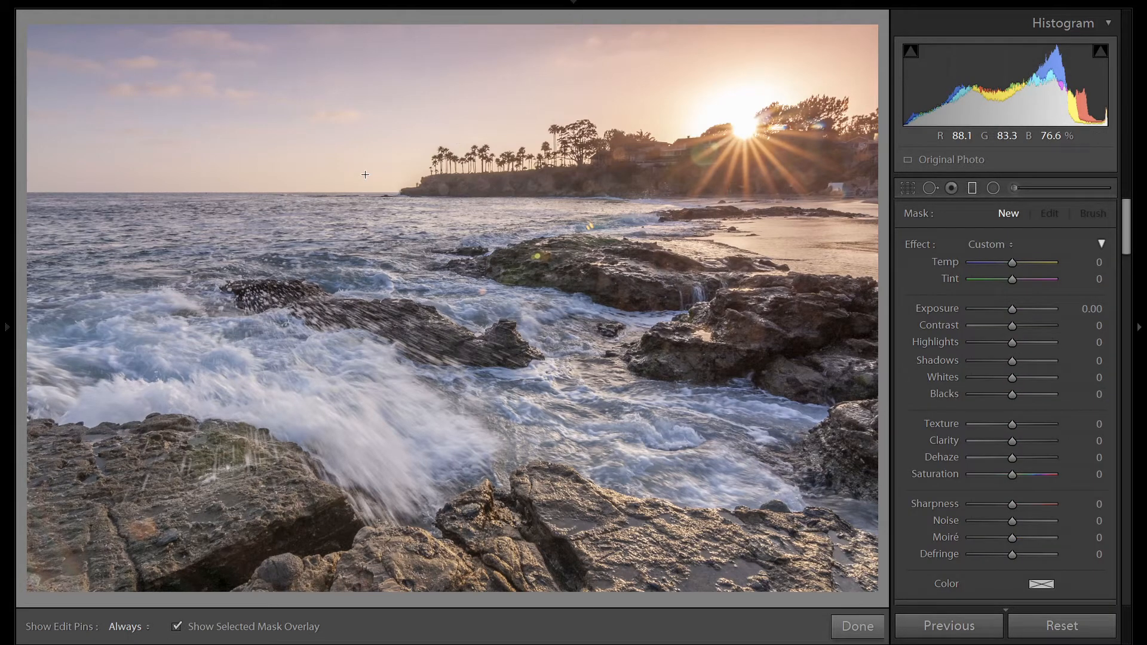
pyautogui.moveTo(365, 175); pyautogui.dragTo(365, 210)
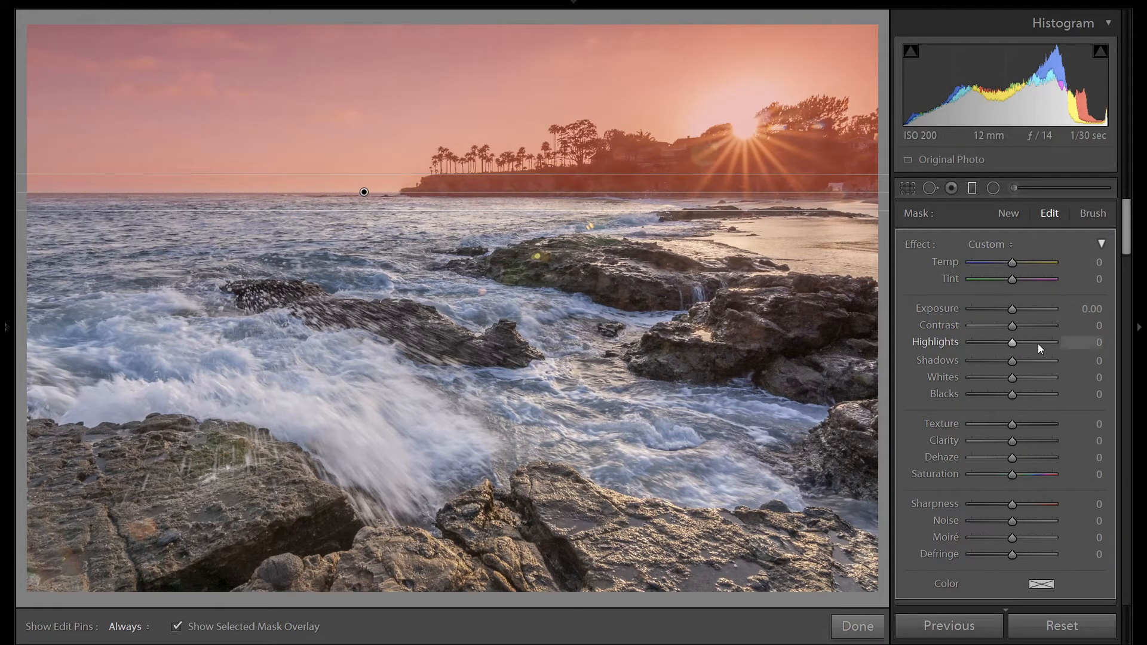
pyautogui.scroll(-3, 1068, 432)
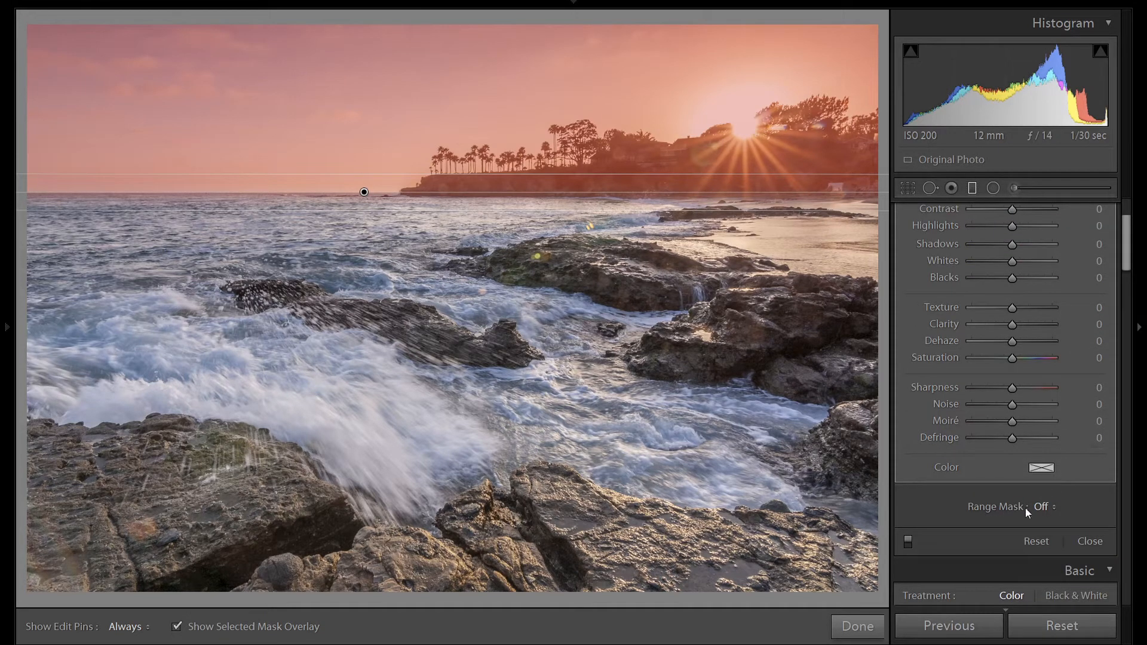
pyautogui.click(1043, 507)
pyautogui.click(1040, 537)
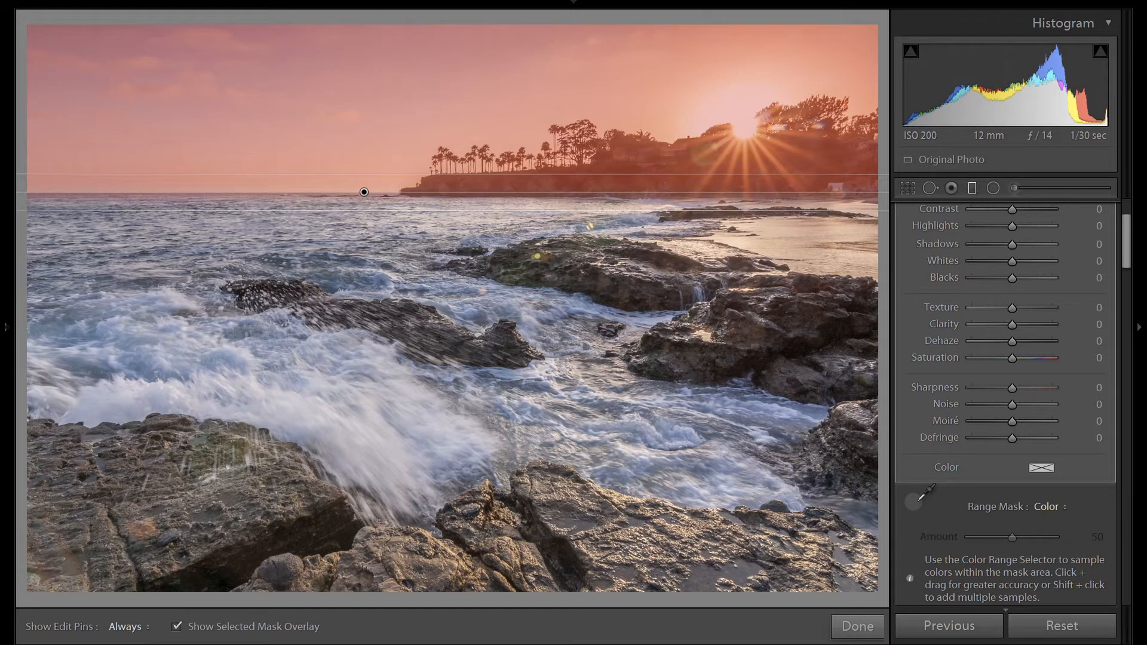
pyautogui.click(914, 501)
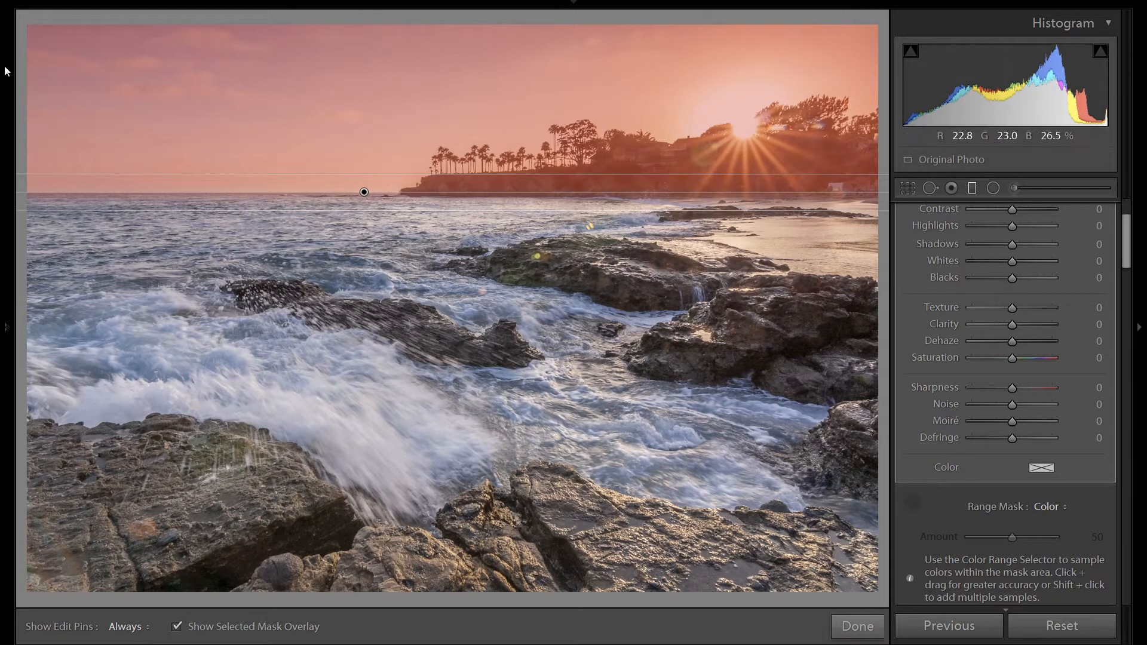
pyautogui.click(134, 50)
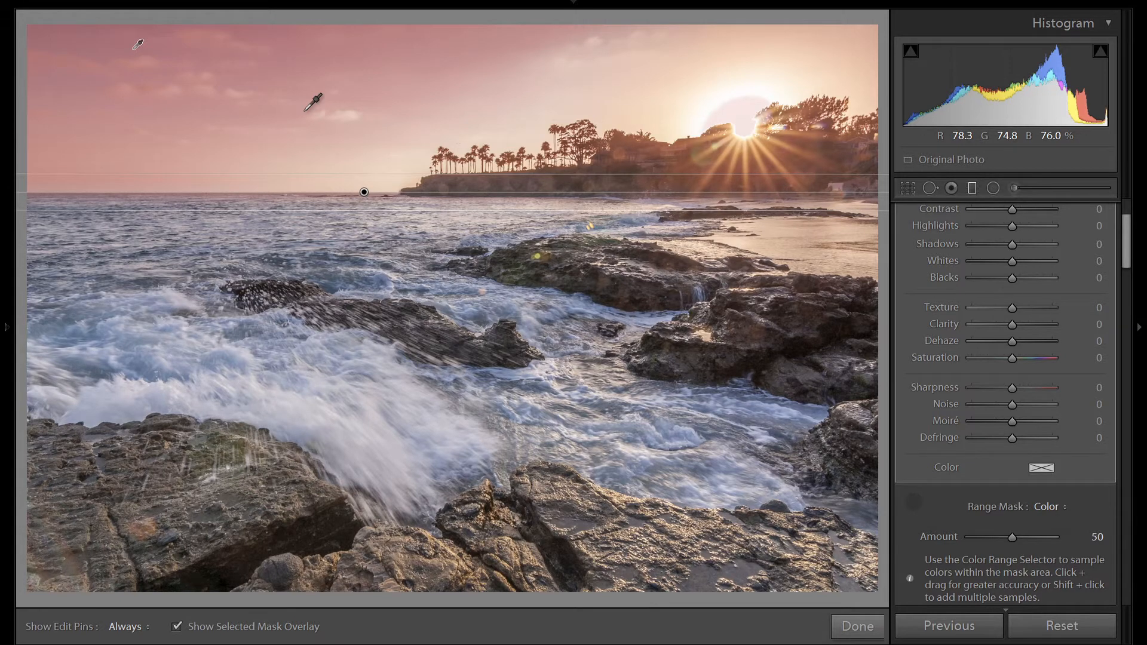
# Hide the mask overlay and set the sky graduated filter's Temp to −22
pyautogui.press('o')
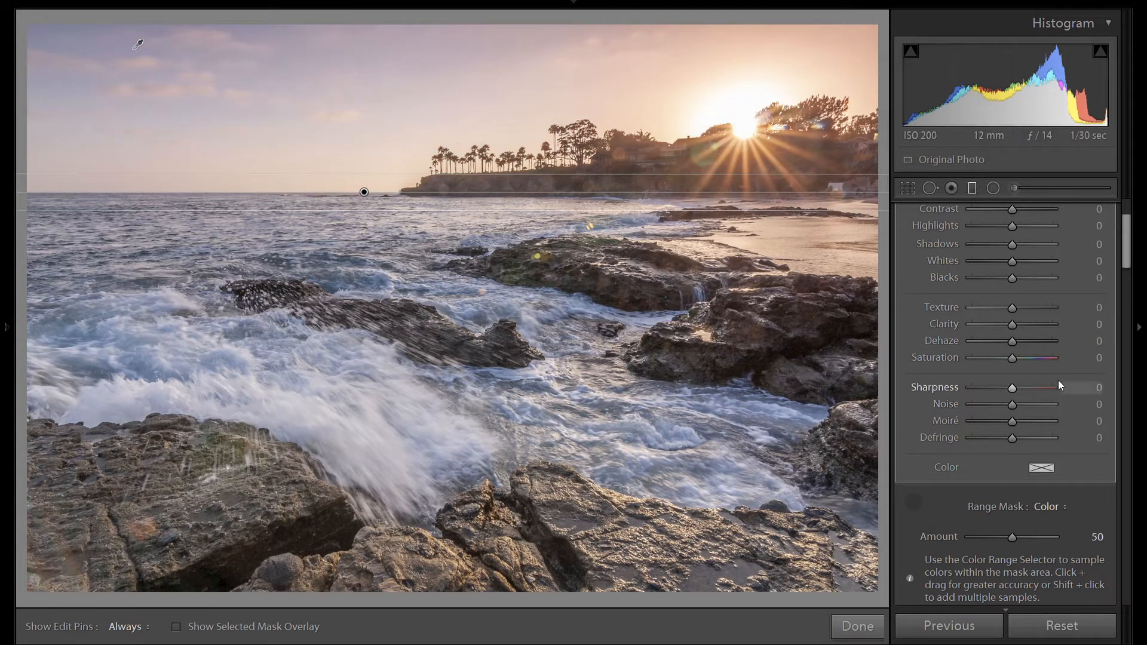
pyautogui.scroll(3, 1059, 380)
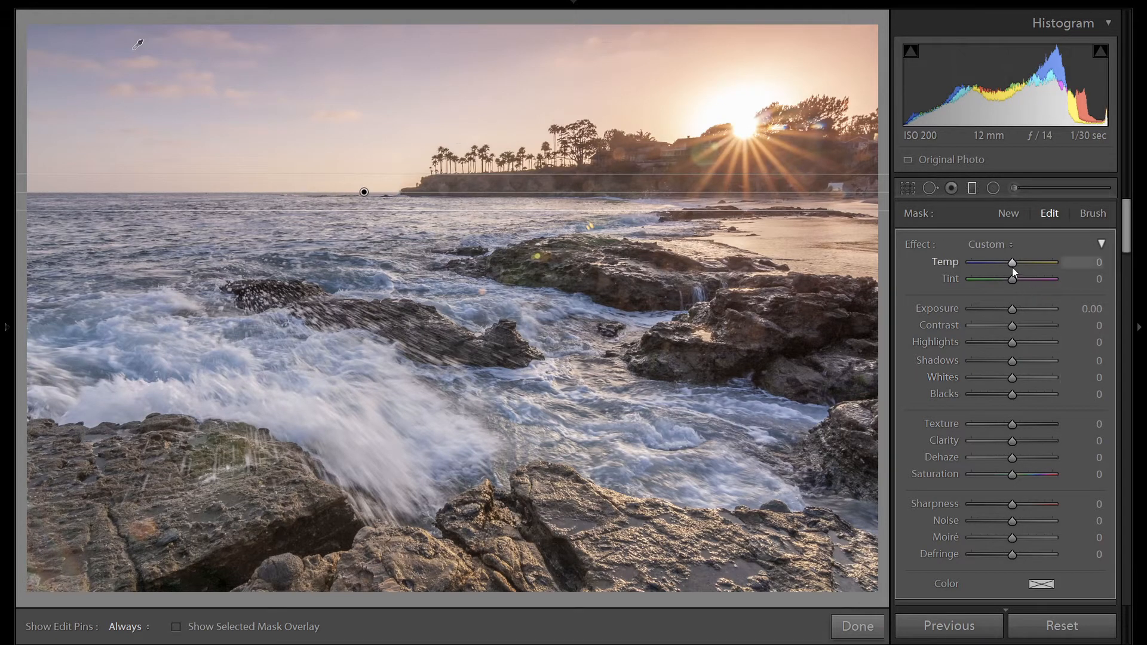
pyautogui.scroll(-4, 1013, 267)
pyautogui.scroll(-3, 1013, 267)
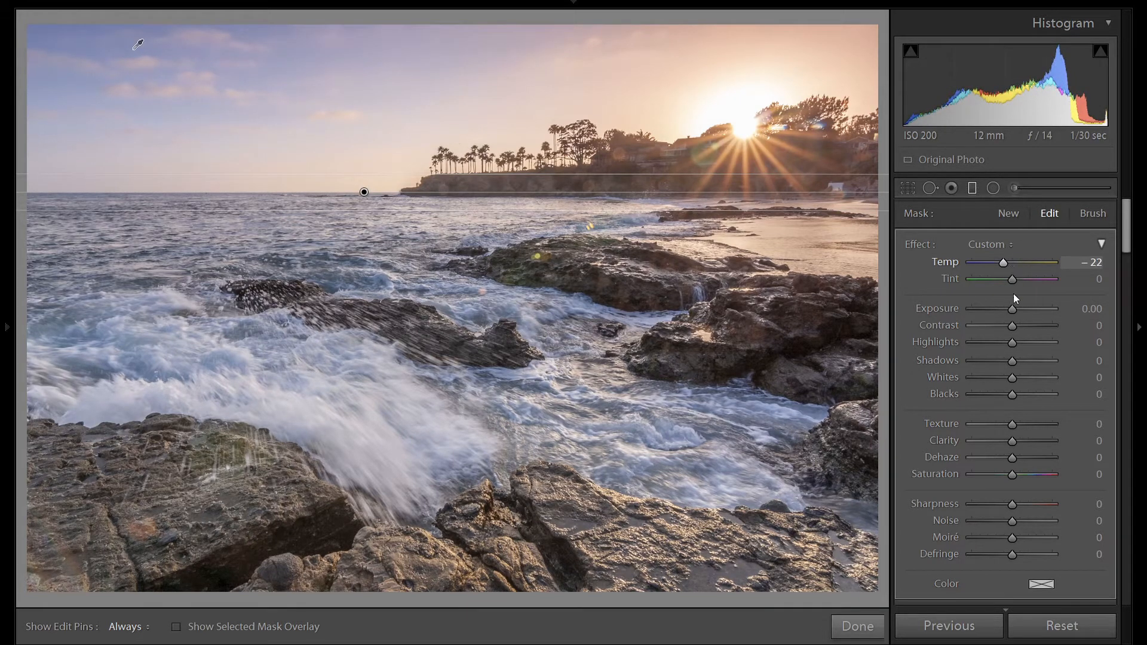
# Set the sky graduated filter's Exposure to −0.10 and its Saturation to 35
pyautogui.scroll(-2, 1013, 310)
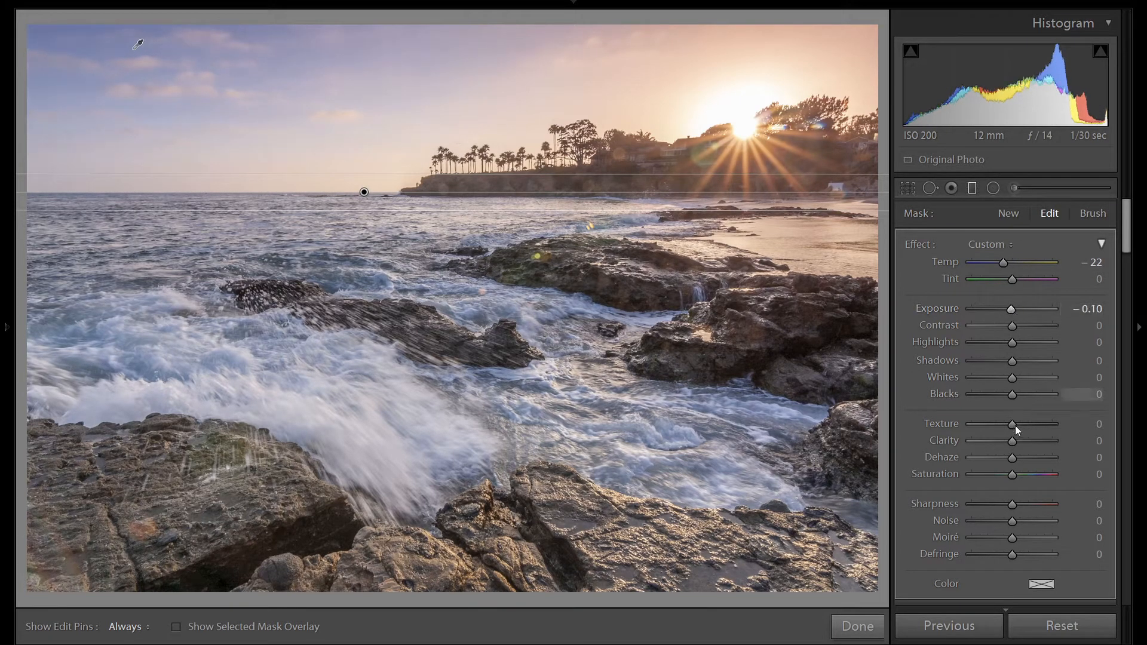
pyautogui.scroll(2, 1015, 485)
pyautogui.scroll(1, 1015, 485)
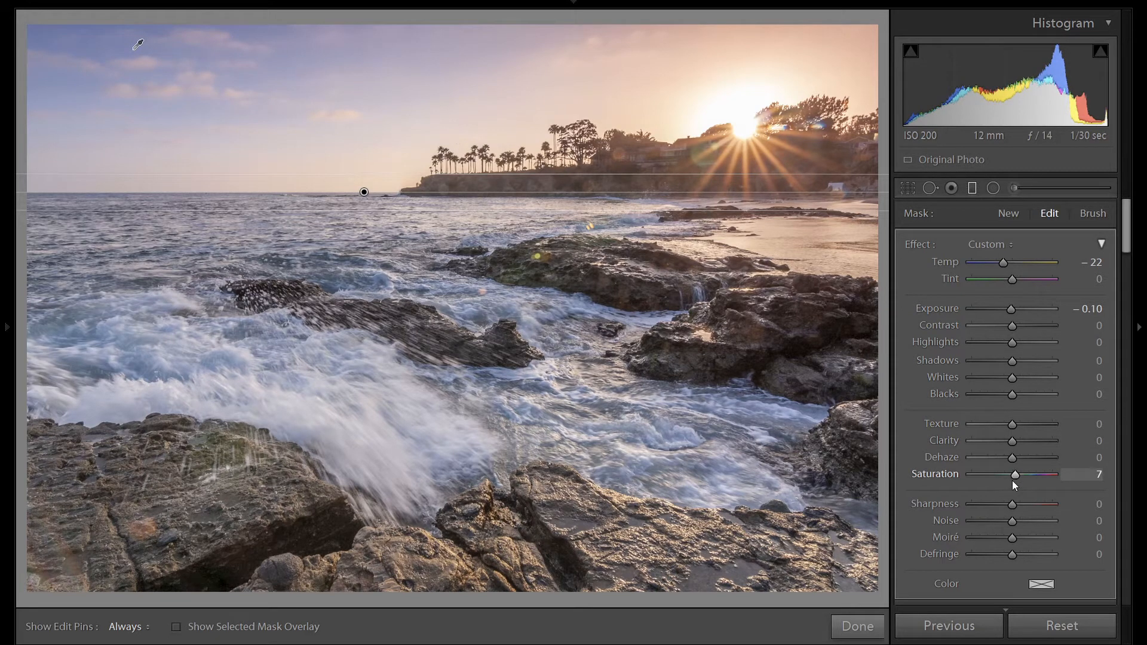
pyautogui.scroll(5, 1013, 482)
pyautogui.scroll(5, 1013, 481)
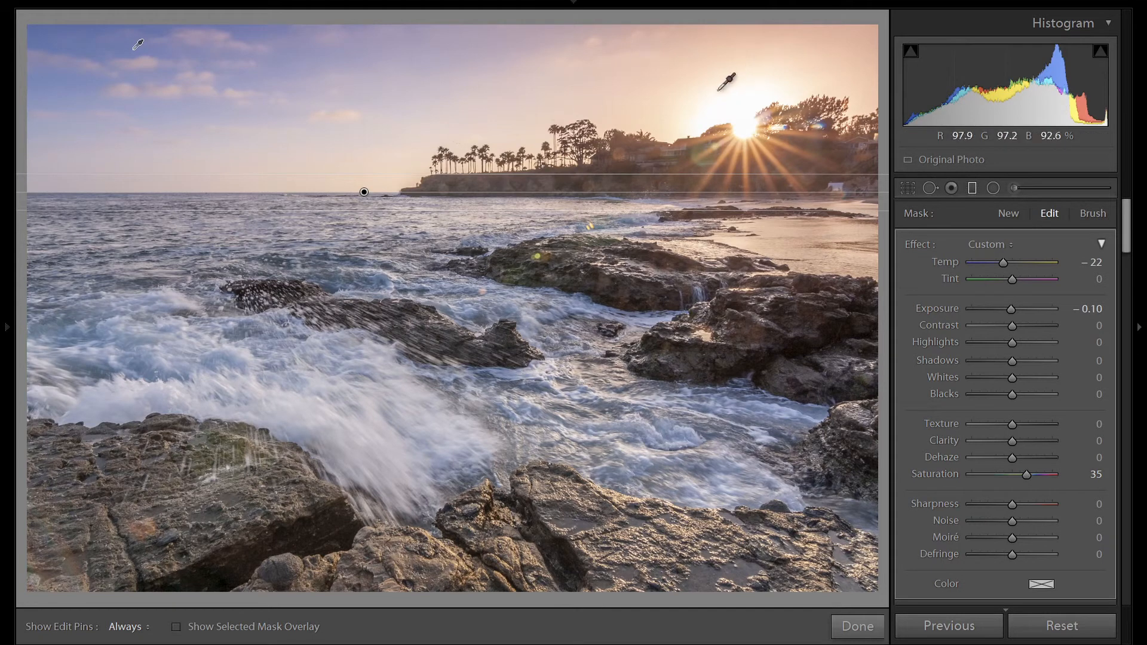
# Add a second graduated filter down to the horizon, limited by a Color range mask sampled from the warm sky near the sun
pyautogui.click(1015, 218)
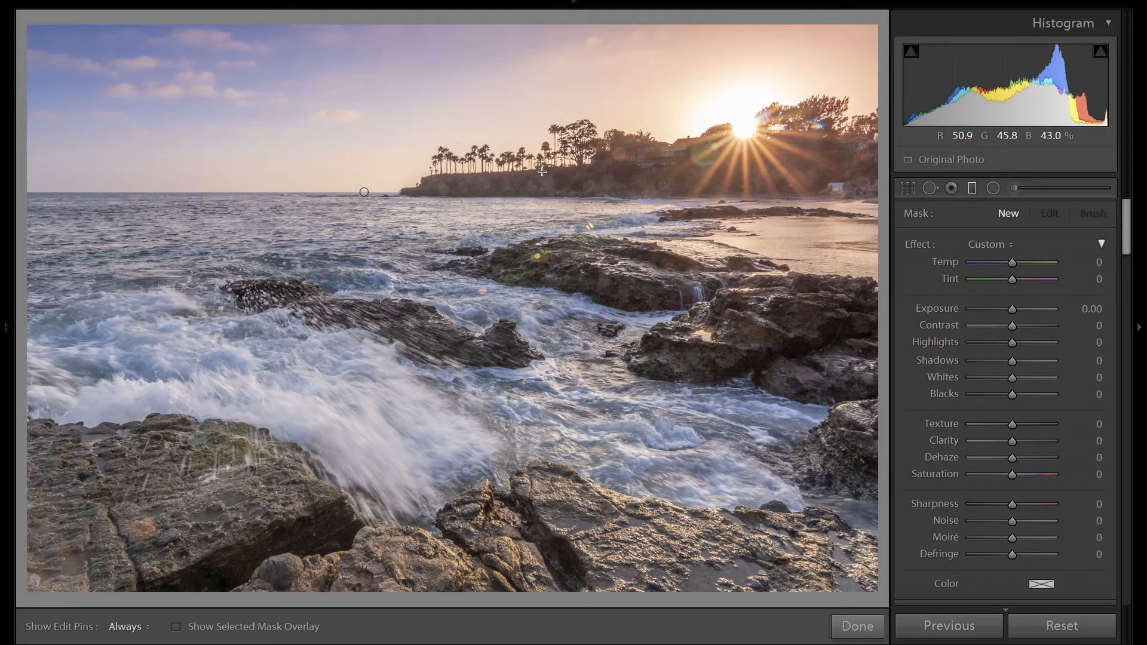
pyautogui.moveTo(542, 171); pyautogui.dragTo(541, 216)
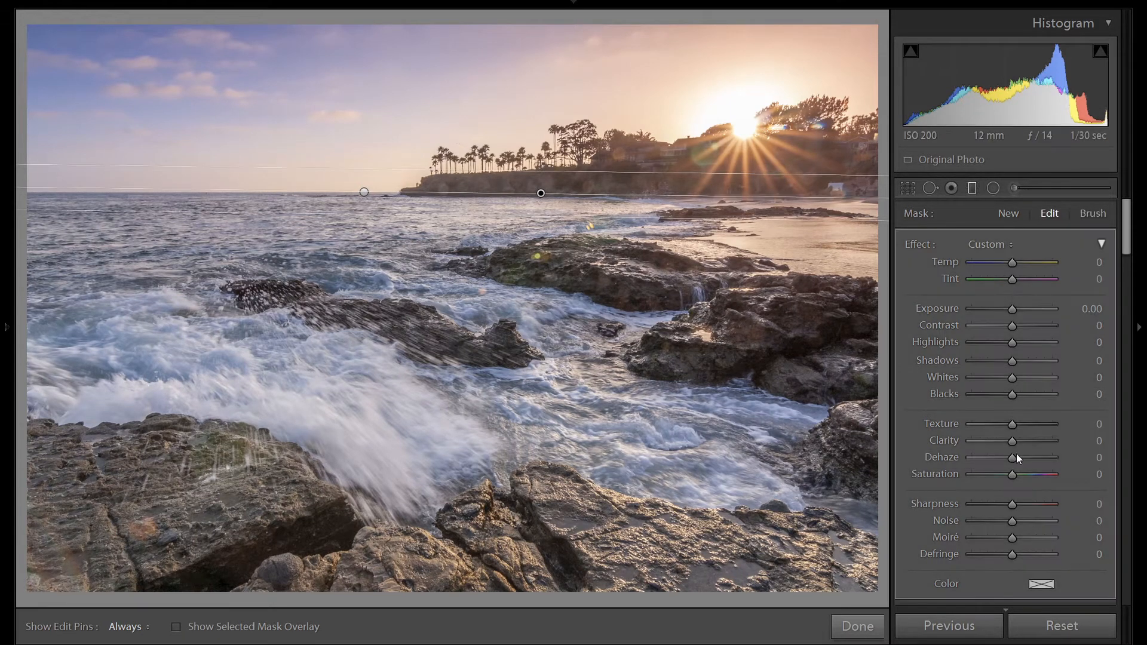
pyautogui.scroll(-4, 1029, 453)
pyautogui.click(1041, 508)
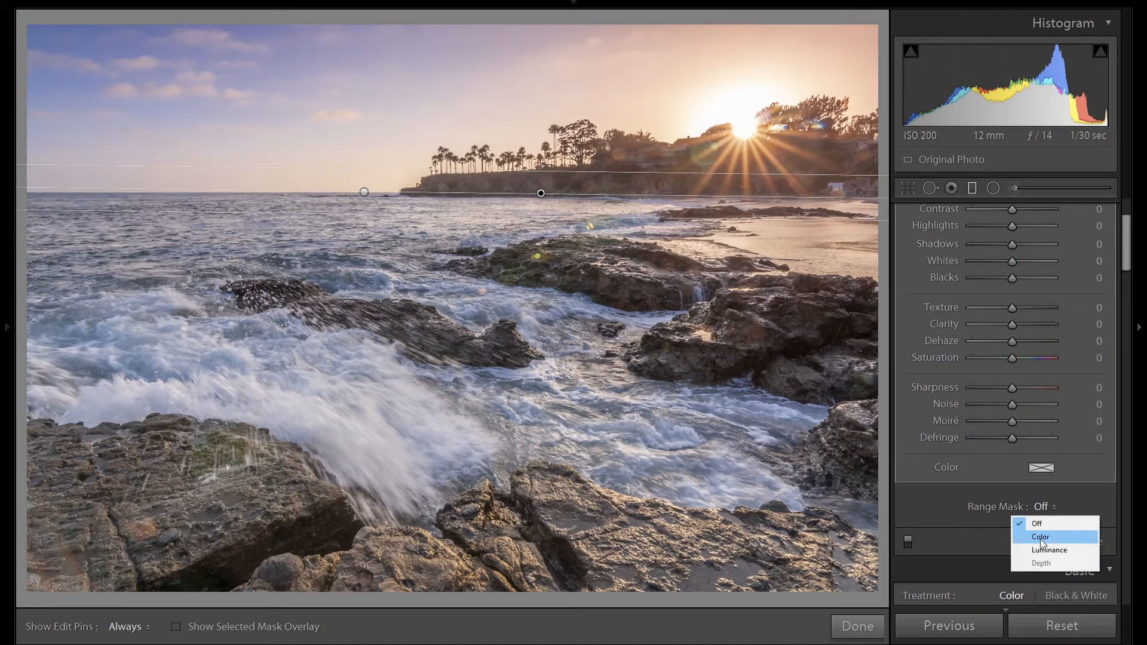
pyautogui.click(1040, 538)
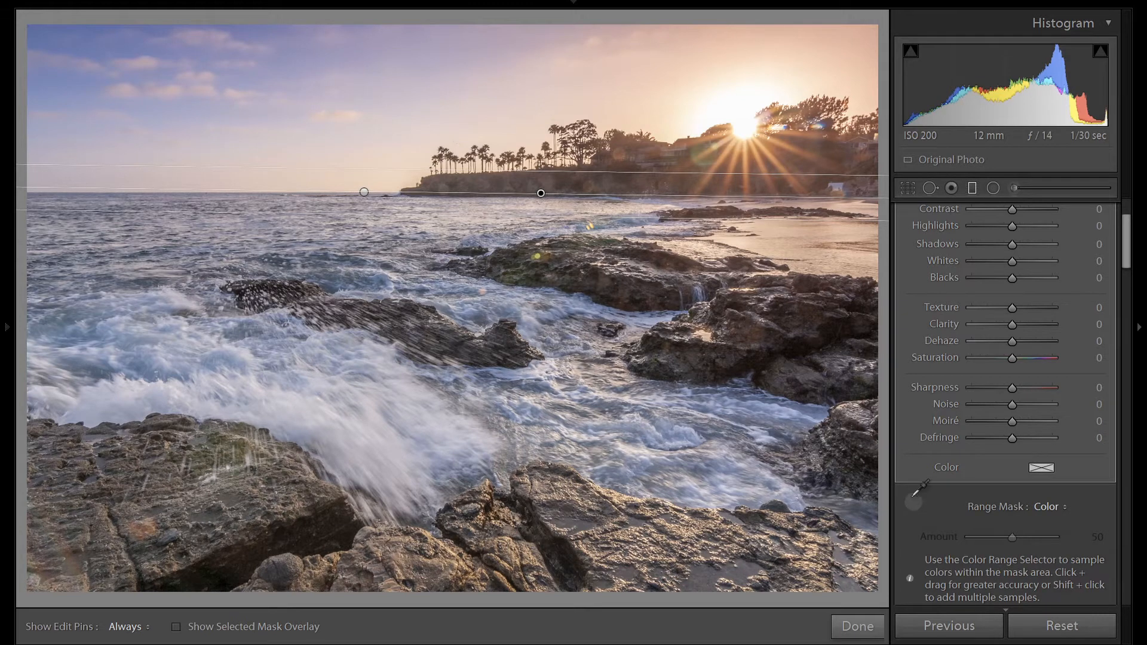
pyautogui.click(778, 70)
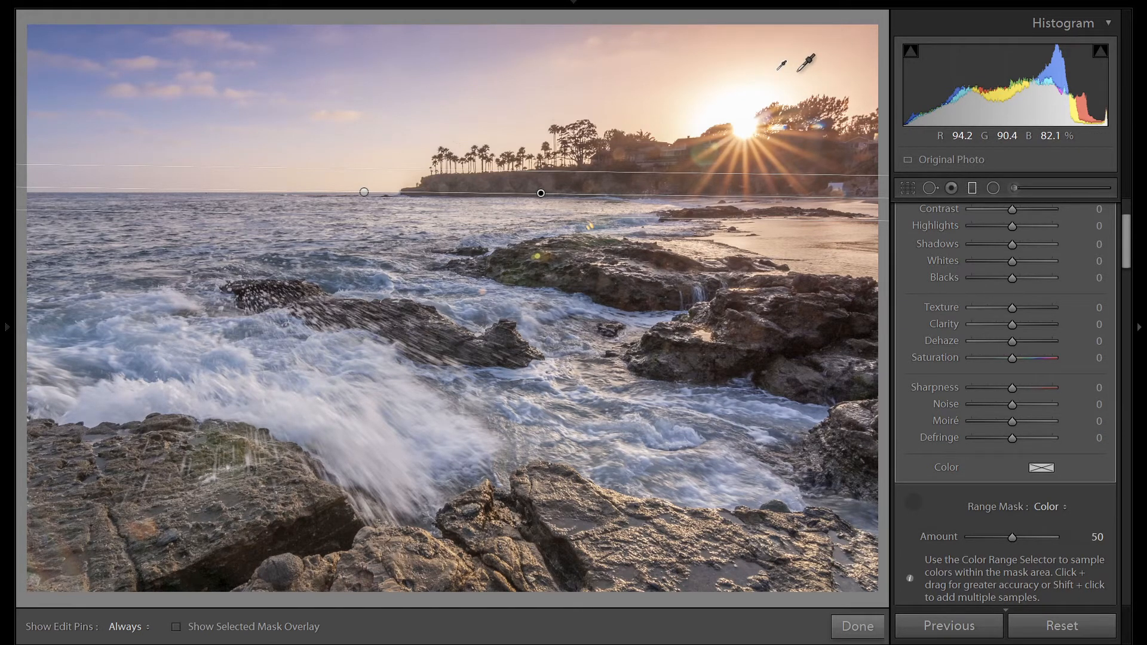
# Check the mask overlay while setting the second filter's Color range mask Amount to 59, and hide the overlay
pyautogui.press('o')
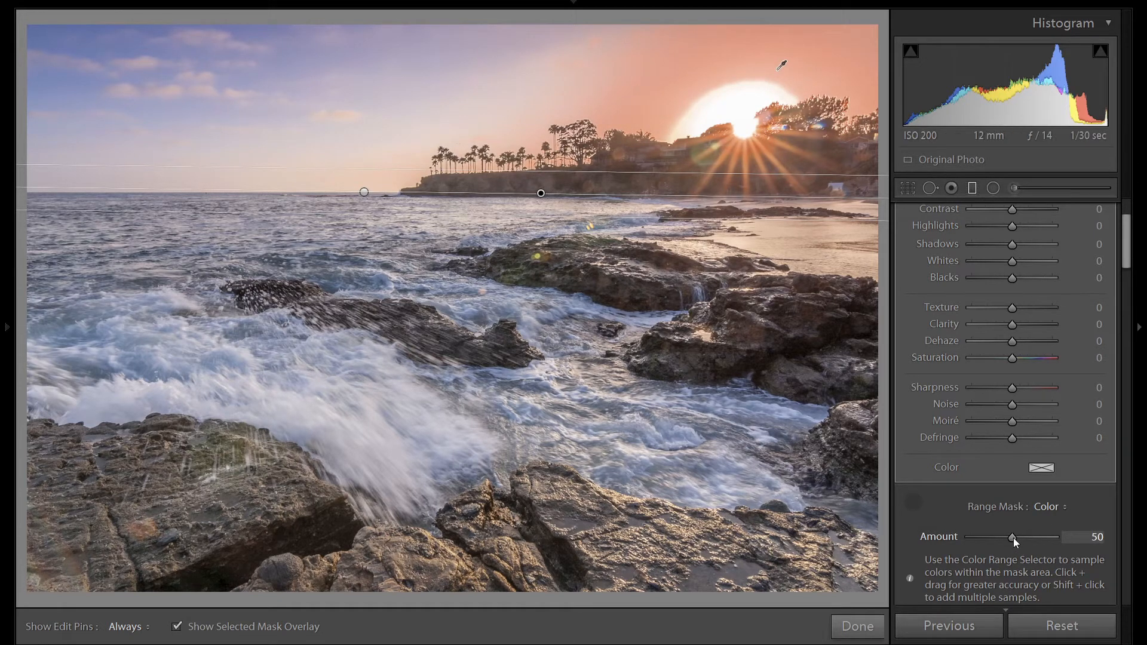
pyautogui.moveTo(1014, 538); pyautogui.dragTo(1021, 537)
pyautogui.press('o')
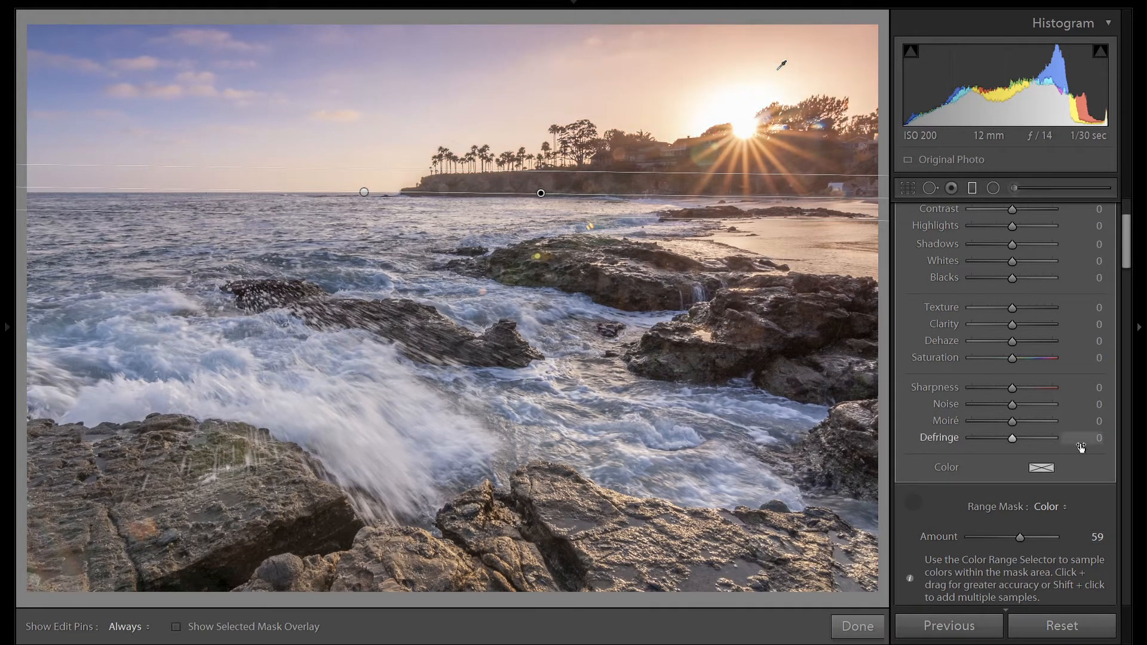
# Set the warm-sky graduated filter's Exposure to −0.10 and its Saturation to 46
pyautogui.scroll(3, 1061, 439)
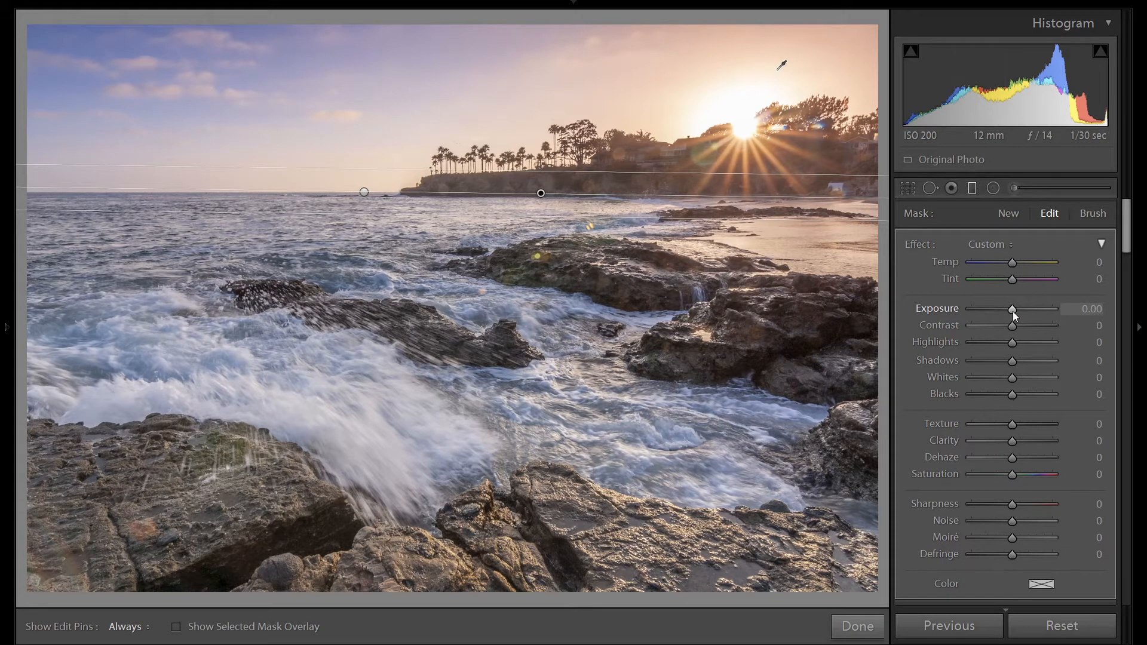
pyautogui.scroll(-2, 1013, 311)
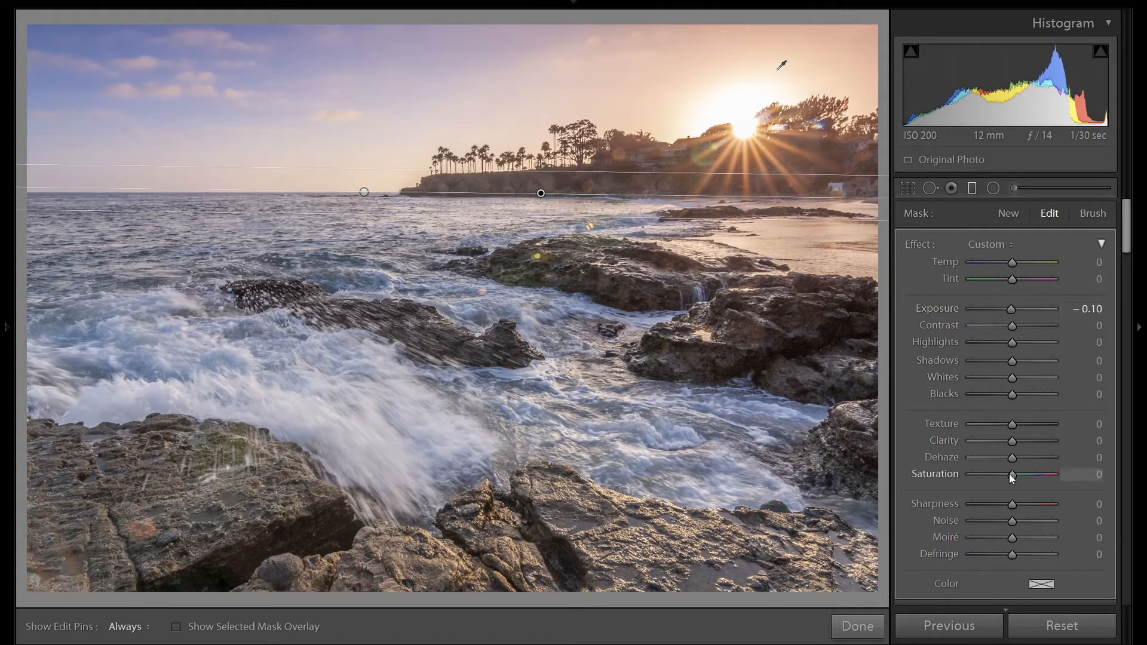
pyautogui.scroll(5, 1009, 475)
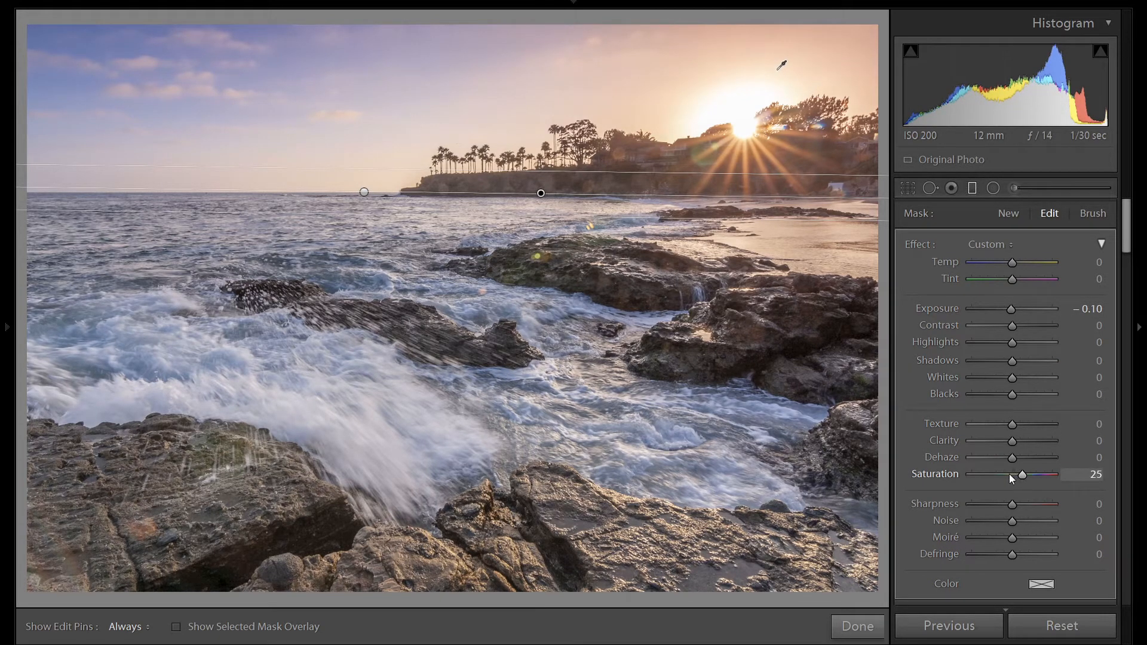
pyautogui.scroll(4, 1009, 474)
pyautogui.scroll(1, 1009, 474)
# Compare the photo with the graduated filters turned off and on again
pyautogui.scroll(-2, 1067, 431)
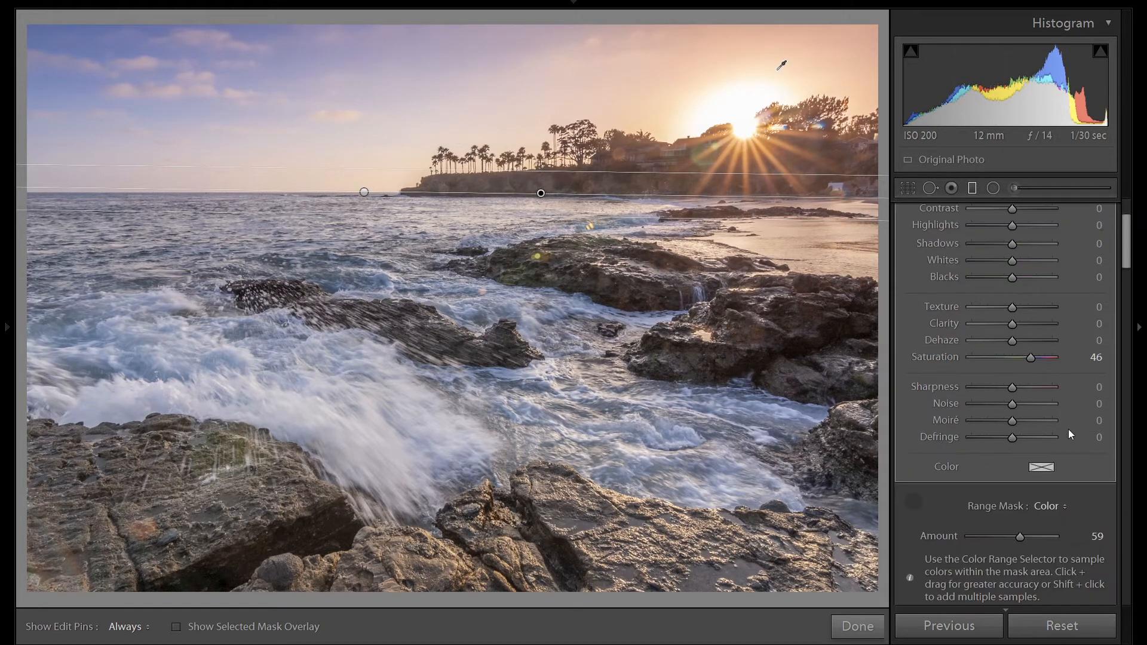
pyautogui.scroll(-2, 1069, 429)
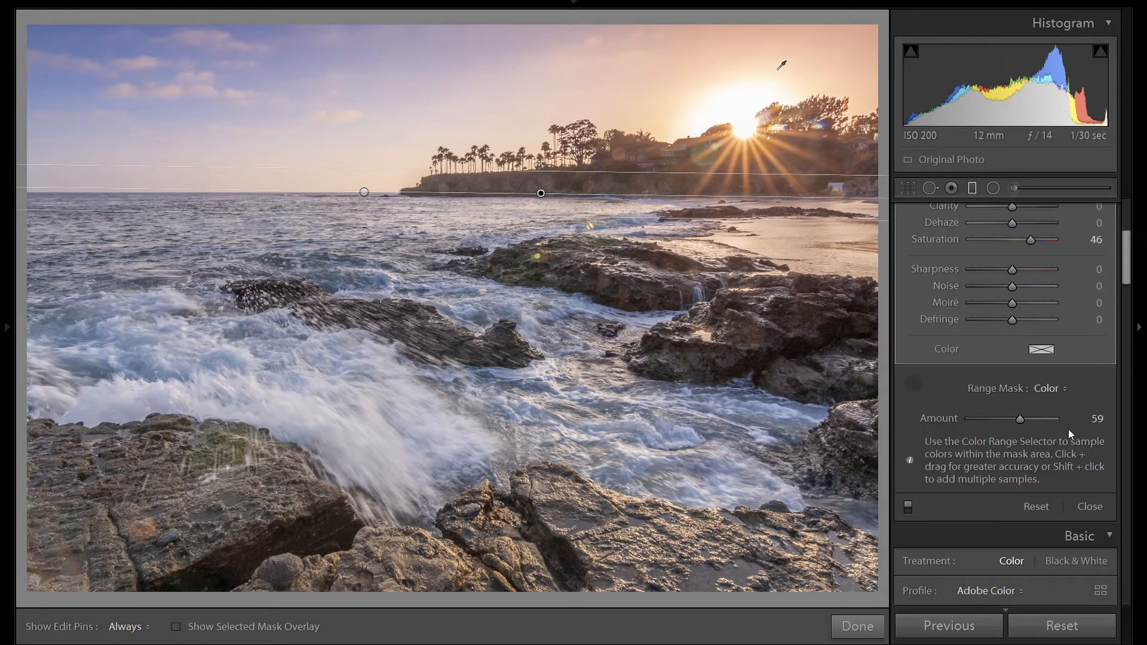
pyautogui.click(908, 506)
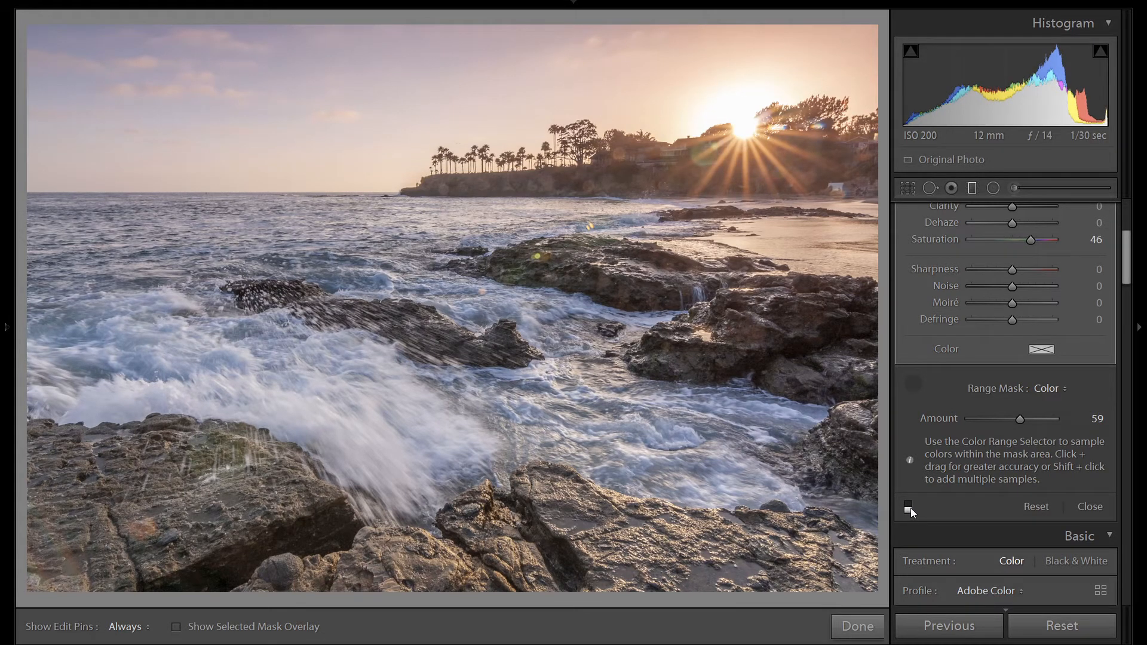
pyautogui.click(909, 506)
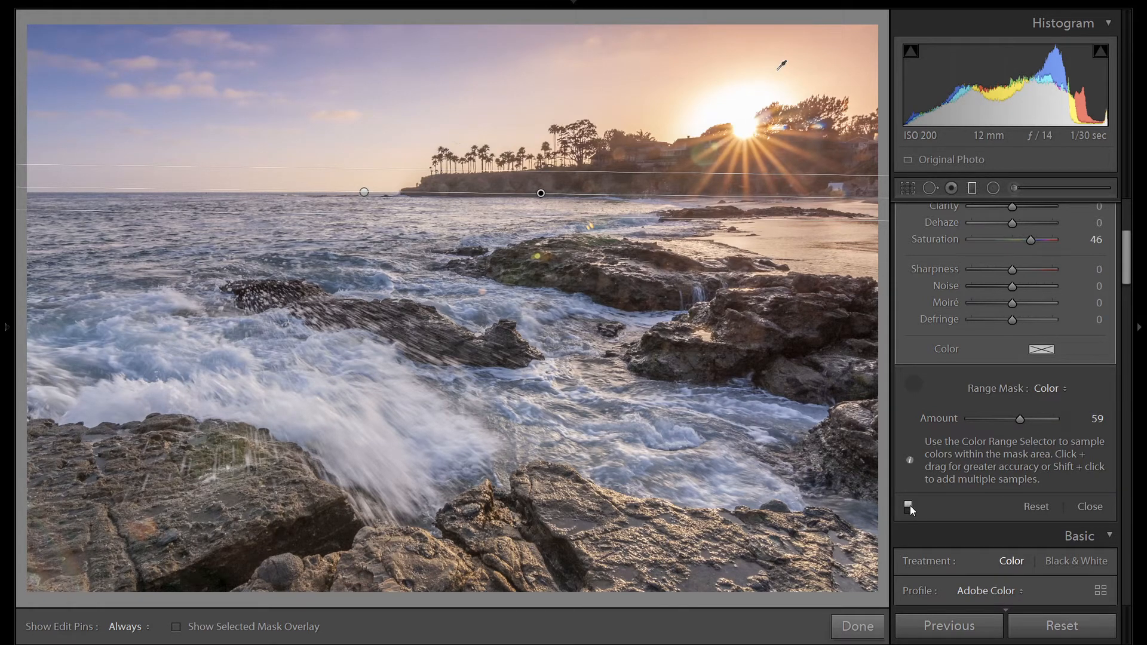
# Paint an Auto Mask adjustment brush of size 24 over the foreground rocks with the mask overlay shown
pyautogui.click(1020, 188)
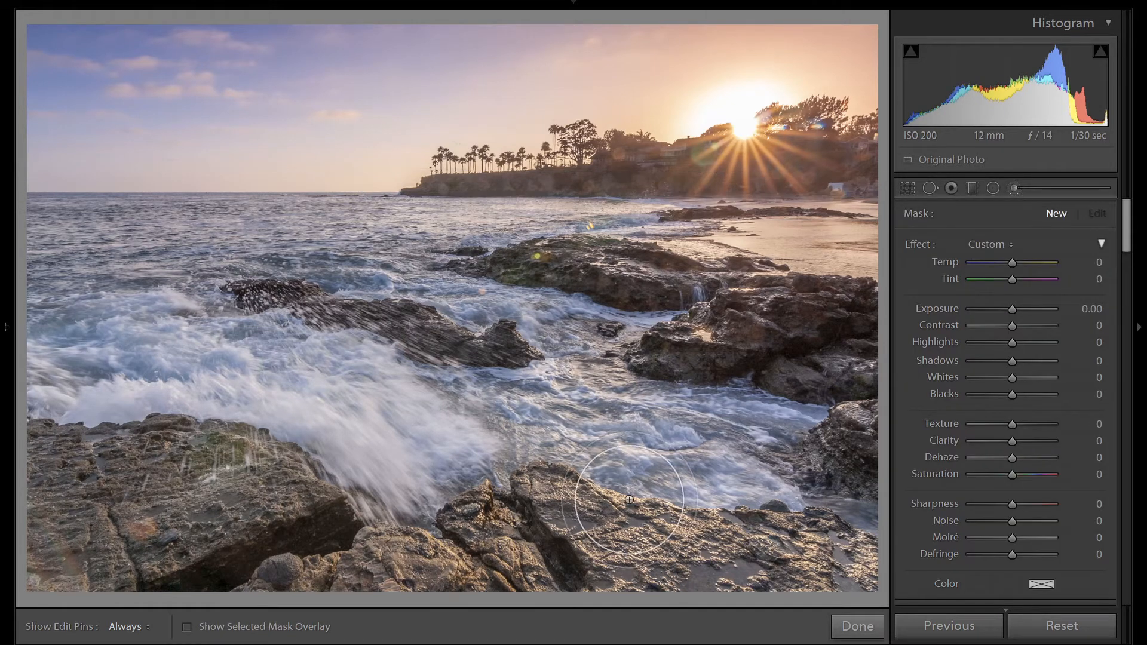
pyautogui.scroll(-5, 1106, 487)
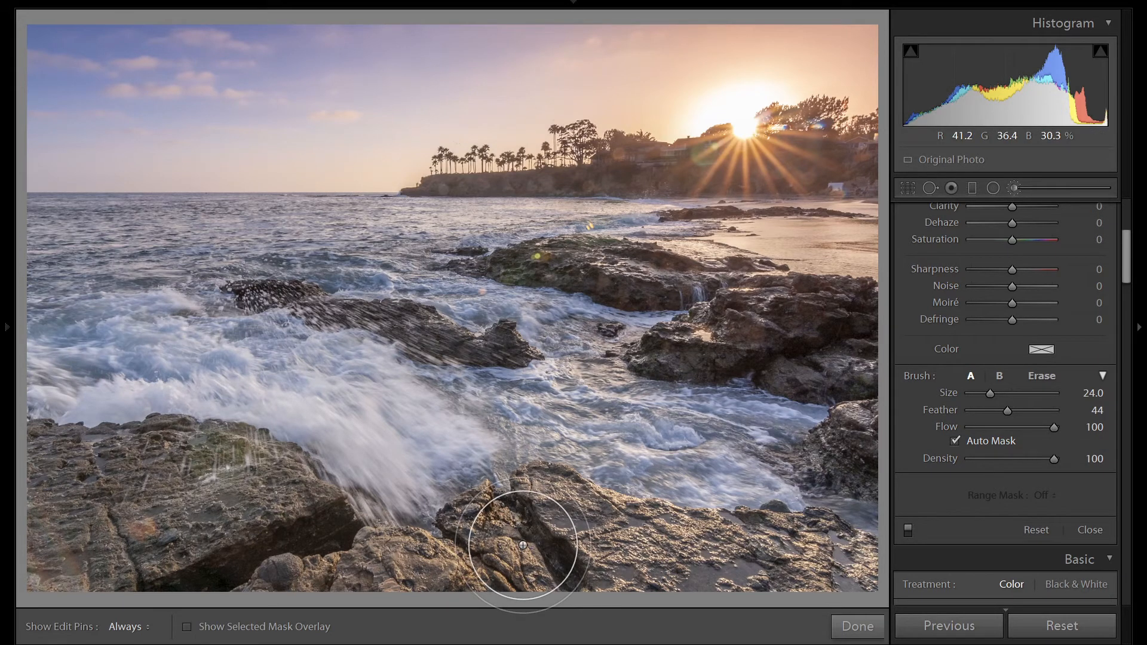
pyautogui.press('o')
pyautogui.press('h')
pyautogui.moveTo(538, 526)
pyautogui.mouseDown()
pyautogui.moveTo(685, 555)
pyautogui.moveTo(826, 562)
pyautogui.moveTo(627, 572)
pyautogui.moveTo(510, 556)
pyautogui.moveTo(346, 598)
pyautogui.moveTo(273, 566)
pyautogui.moveTo(287, 523)
pyautogui.moveTo(230, 495)
pyautogui.moveTo(51, 481)
pyautogui.moveTo(43, 560)
pyautogui.moveTo(214, 571)
pyautogui.moveTo(221, 488)
pyautogui.moveTo(192, 474)
pyautogui.mouseUp()
pyautogui.press('h')
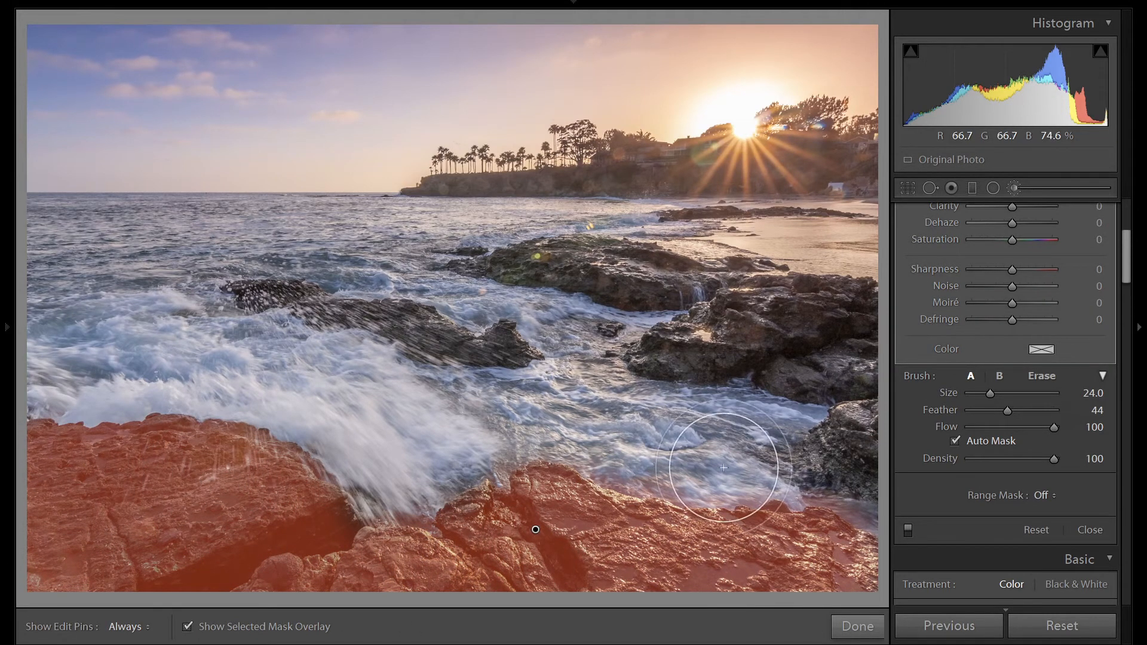
# Erase the rock mask's spill from the adjoining water with an erase brush of size 11, and hide the mask overlay
pyautogui.press('alt')
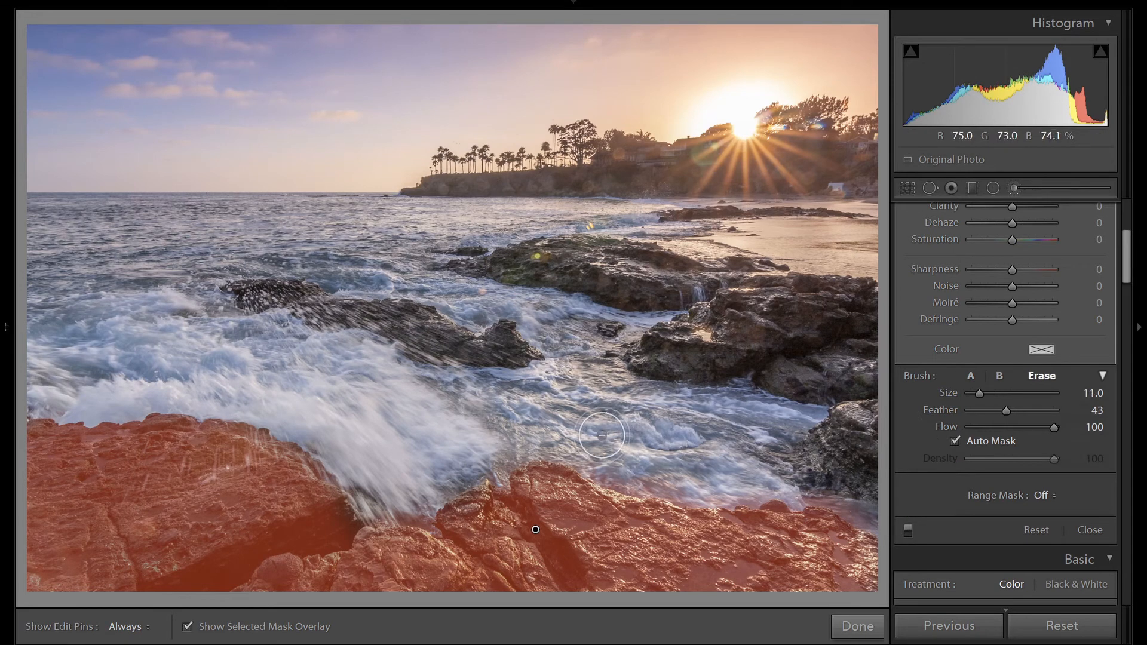
pyautogui.press('h')
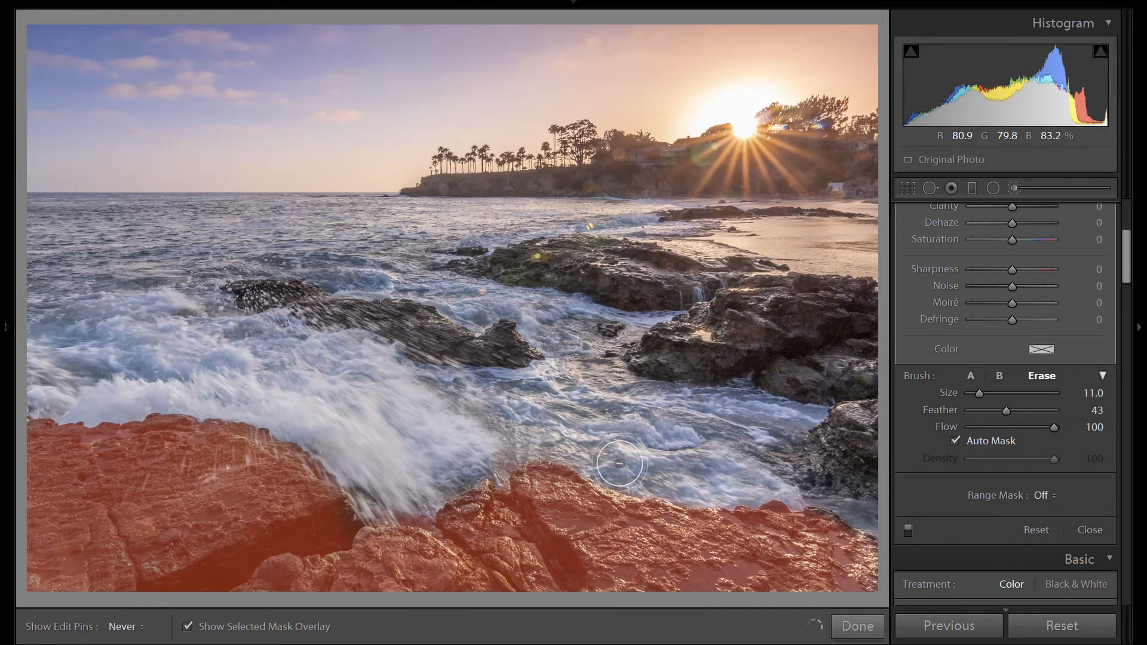
pyautogui.press('h')
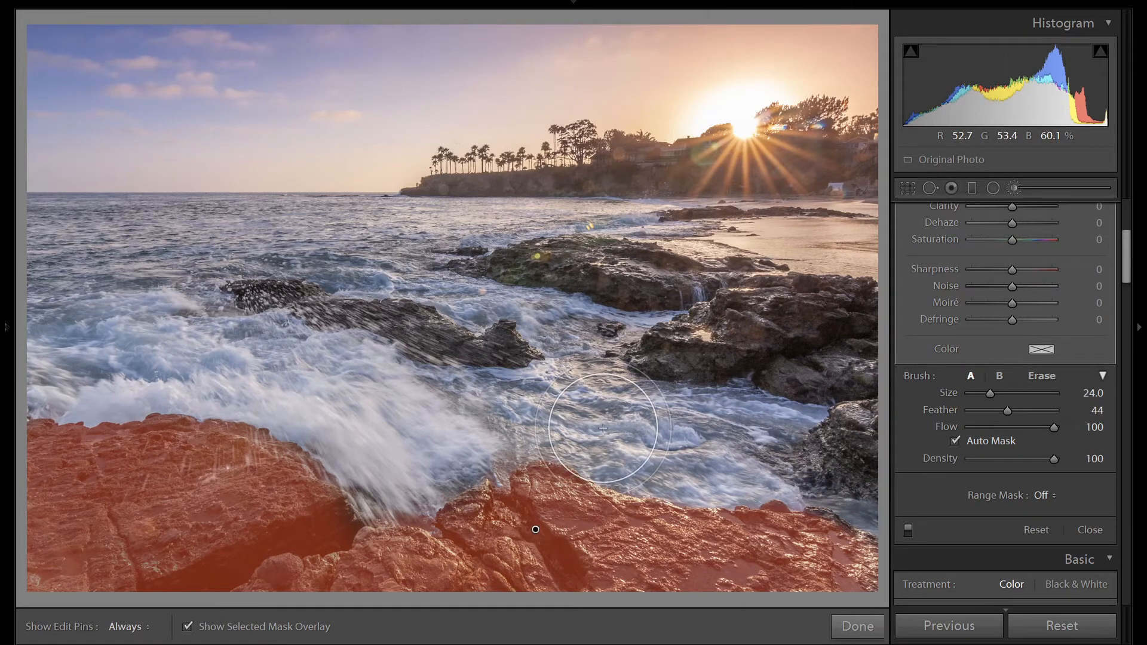
pyautogui.press('o')
# Set the foreground rock brush's Texture to 49 and warm its Temp slightly
pyautogui.scroll(5, 1052, 410)
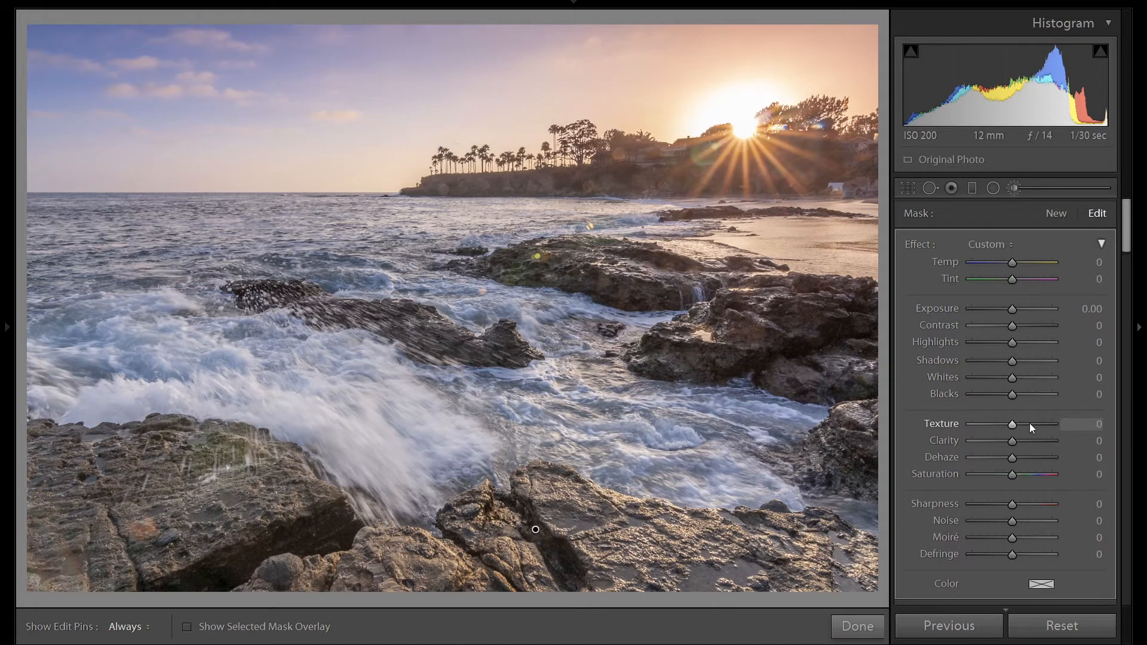
pyautogui.click(1030, 424)
pyautogui.moveTo(1030, 423); pyautogui.dragTo(1031, 423)
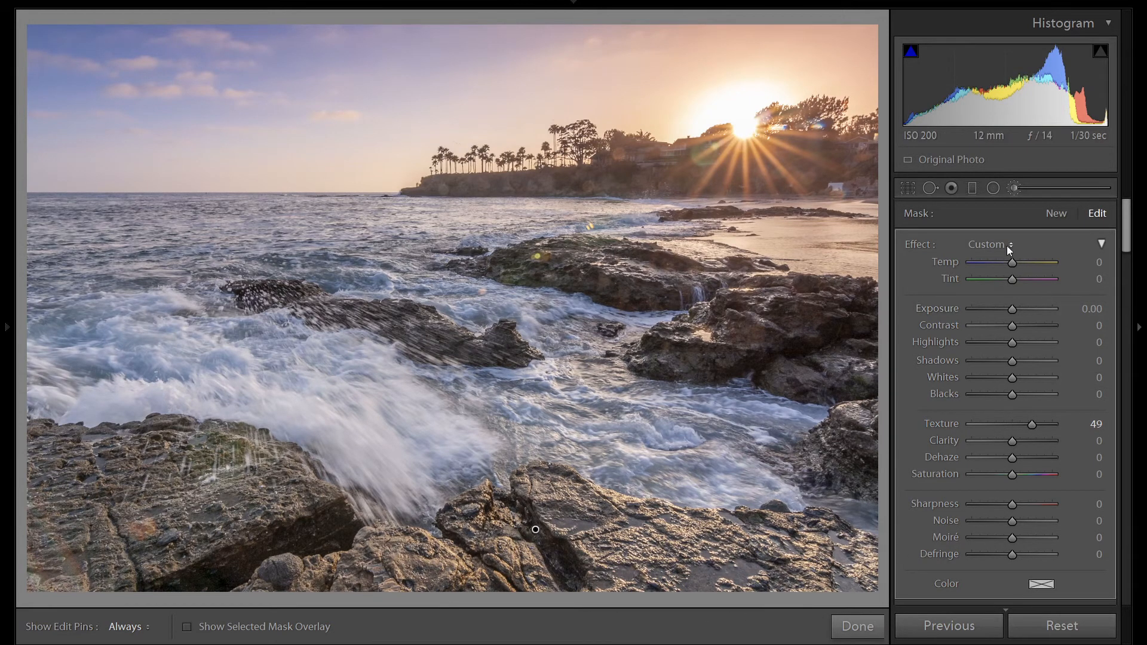
pyautogui.click(1016, 263)
pyautogui.moveTo(1015, 263); pyautogui.dragTo(1016, 263)
# Start a new adjustment brush and paint it over the rushing water between the rocks with the mask overlay shown
pyautogui.click(1058, 212)
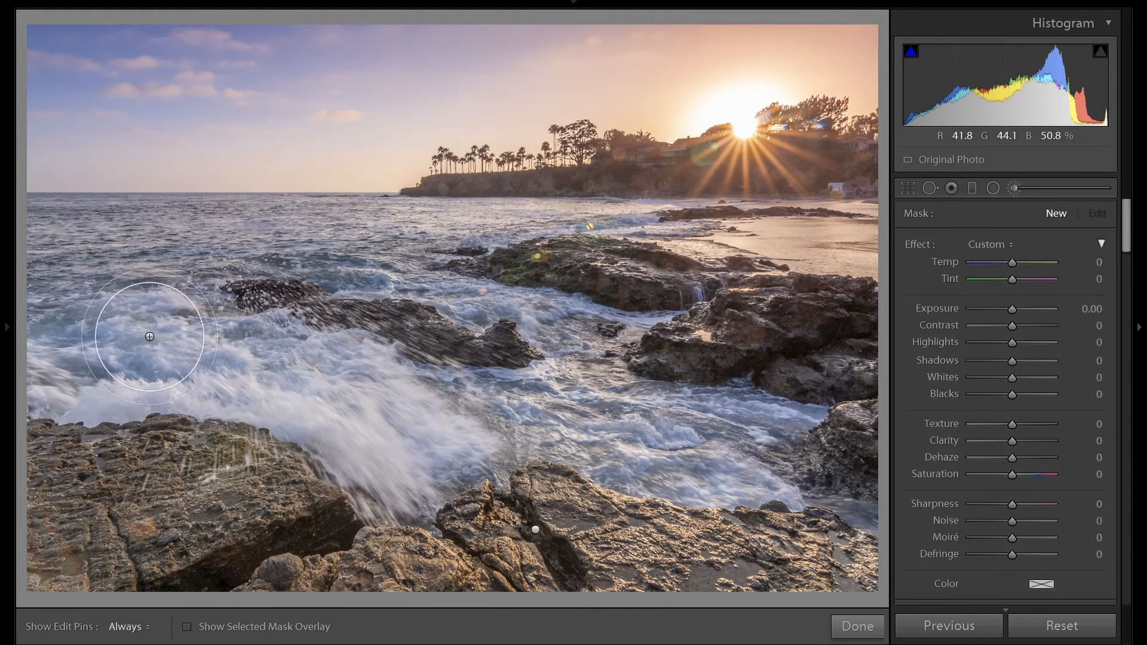
pyautogui.press('h')
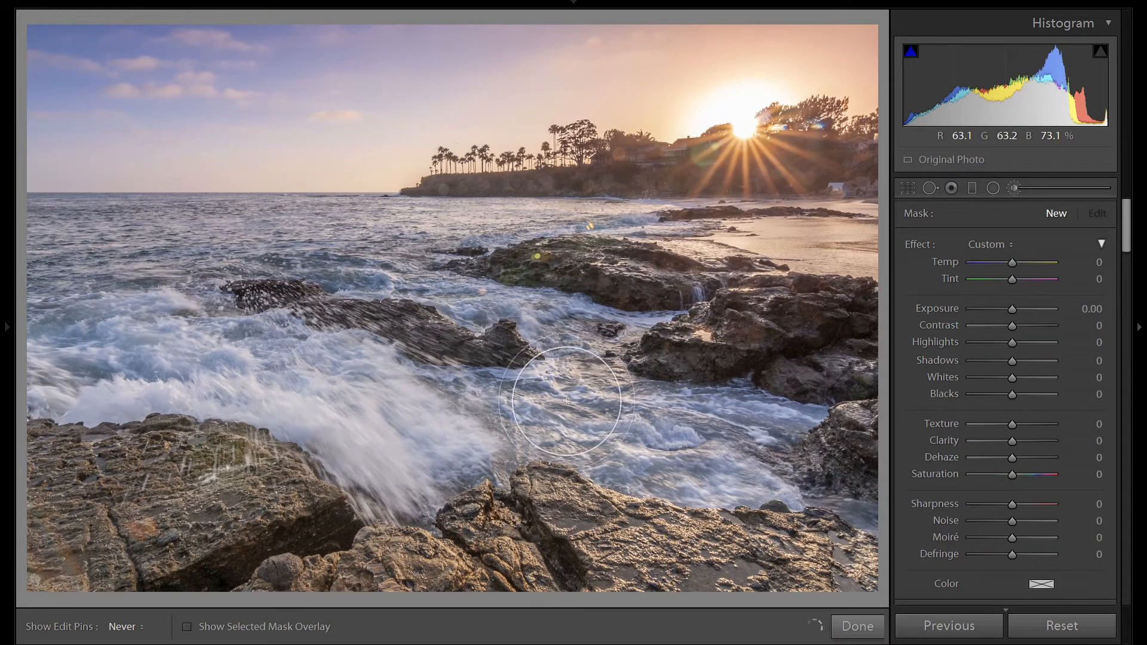
pyautogui.moveTo(650, 428)
pyautogui.mouseDown()
pyautogui.moveTo(742, 455)
pyautogui.moveTo(757, 438)
pyautogui.moveTo(763, 451)
pyautogui.moveTo(772, 445)
pyautogui.moveTo(746, 456)
pyautogui.moveTo(767, 460)
pyautogui.moveTo(669, 439)
pyautogui.moveTo(599, 391)
pyautogui.moveTo(596, 350)
pyautogui.moveTo(579, 331)
pyautogui.moveTo(340, 274)
pyautogui.mouseUp()
pyautogui.press('o')
pyautogui.scroll(-3, 596, 305)
pyautogui.moveTo(588, 312)
pyautogui.mouseDown()
pyautogui.moveTo(655, 312)
pyautogui.moveTo(609, 328)
pyautogui.moveTo(762, 463)
pyautogui.moveTo(866, 512)
pyautogui.mouseUp()
pyautogui.press('h')
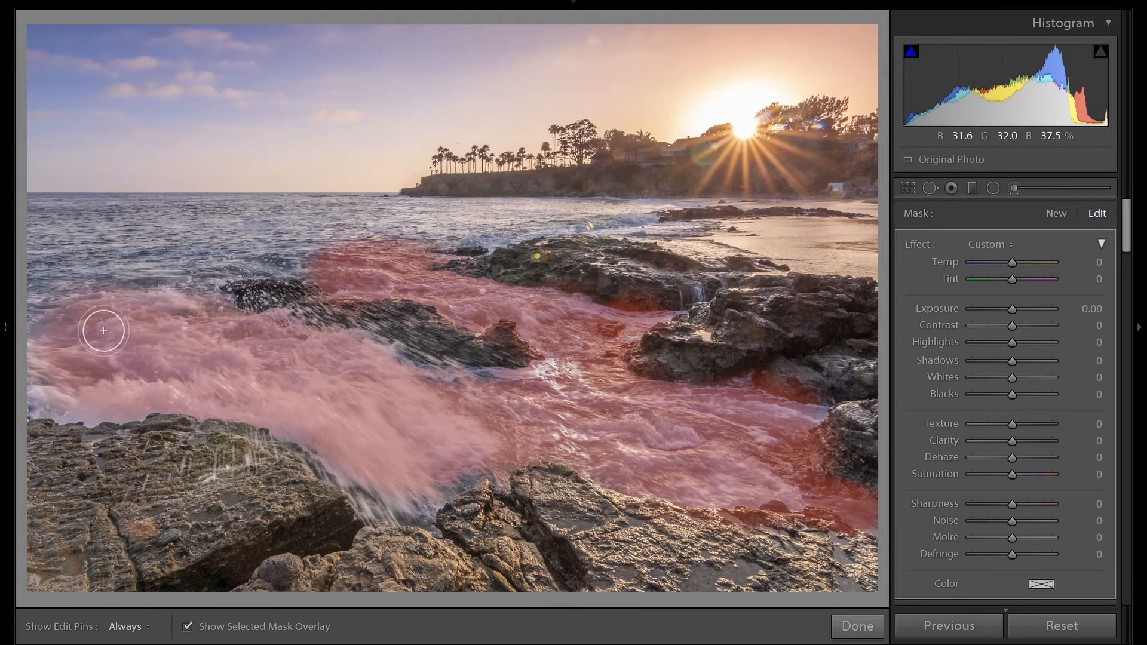
# Extend the water brush mask over the remaining whitewater along the foreground rocks, and hide the mask overlay
pyautogui.moveTo(37, 367)
pyautogui.mouseDown()
pyautogui.moveTo(38, 402)
pyautogui.moveTo(552, 406)
pyautogui.mouseUp()
pyautogui.press('h')
pyautogui.press('h')
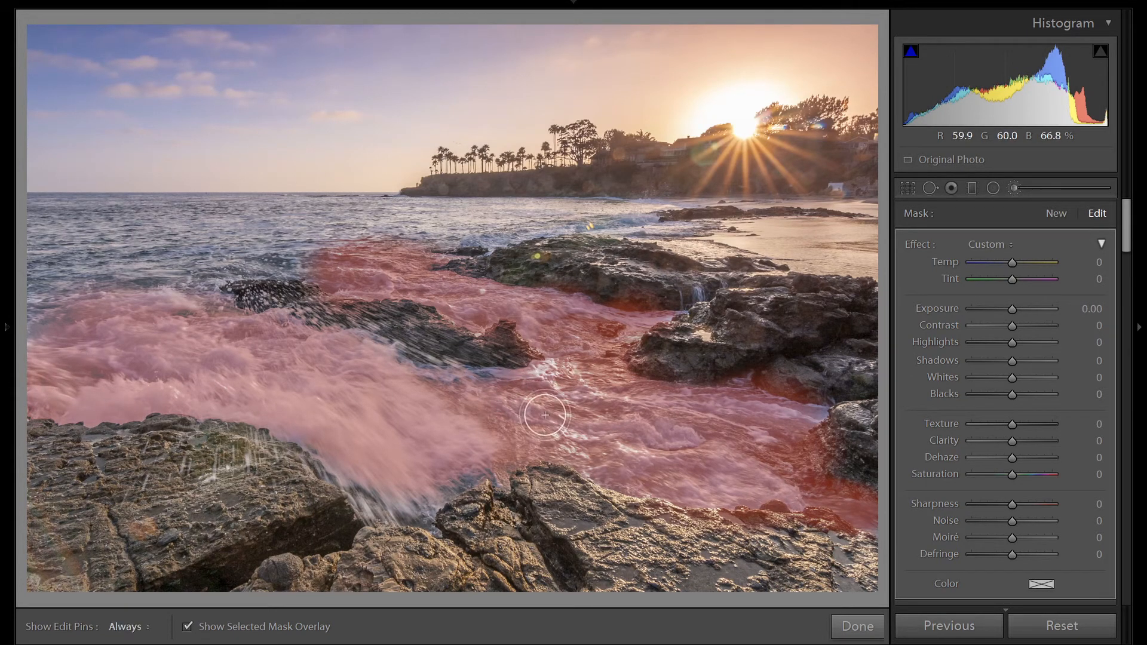
pyautogui.moveTo(341, 466)
pyautogui.mouseDown()
pyautogui.moveTo(393, 505)
pyautogui.moveTo(476, 464)
pyautogui.mouseUp()
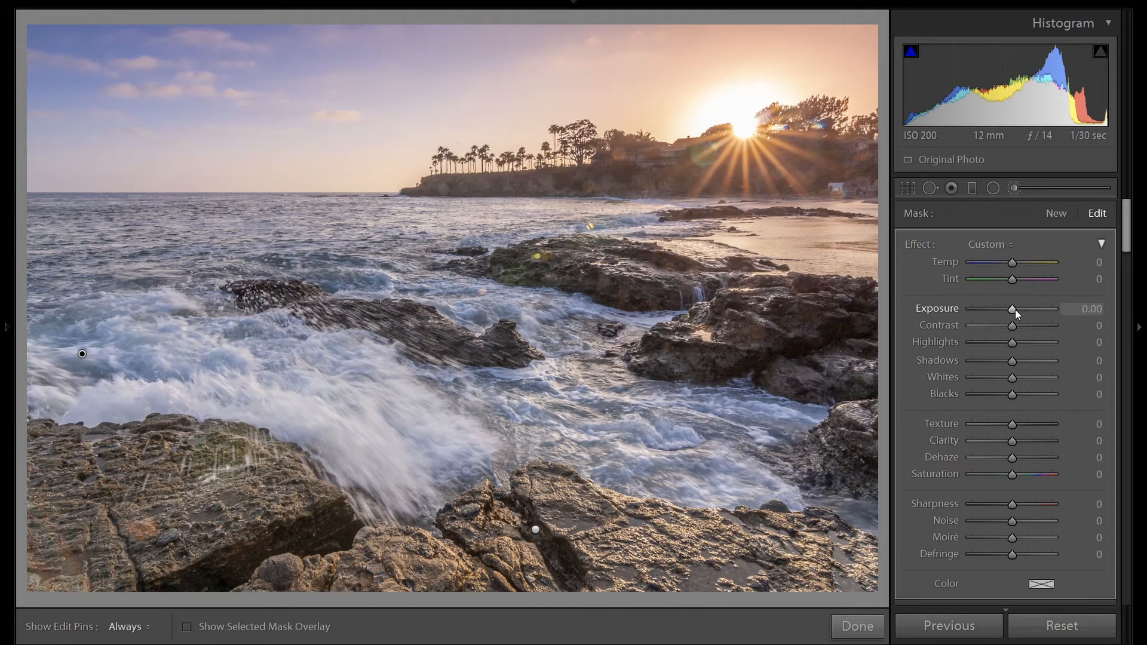
# Brighten the painted water by raising its brush Exposure to 1.50 and bringing it back down to about 1.00
pyautogui.press('Up')
pyautogui.press('Up')
pyautogui.press('Up')
pyautogui.press('Up')
pyautogui.press('Up')
pyautogui.press('Up')
pyautogui.press('Up')
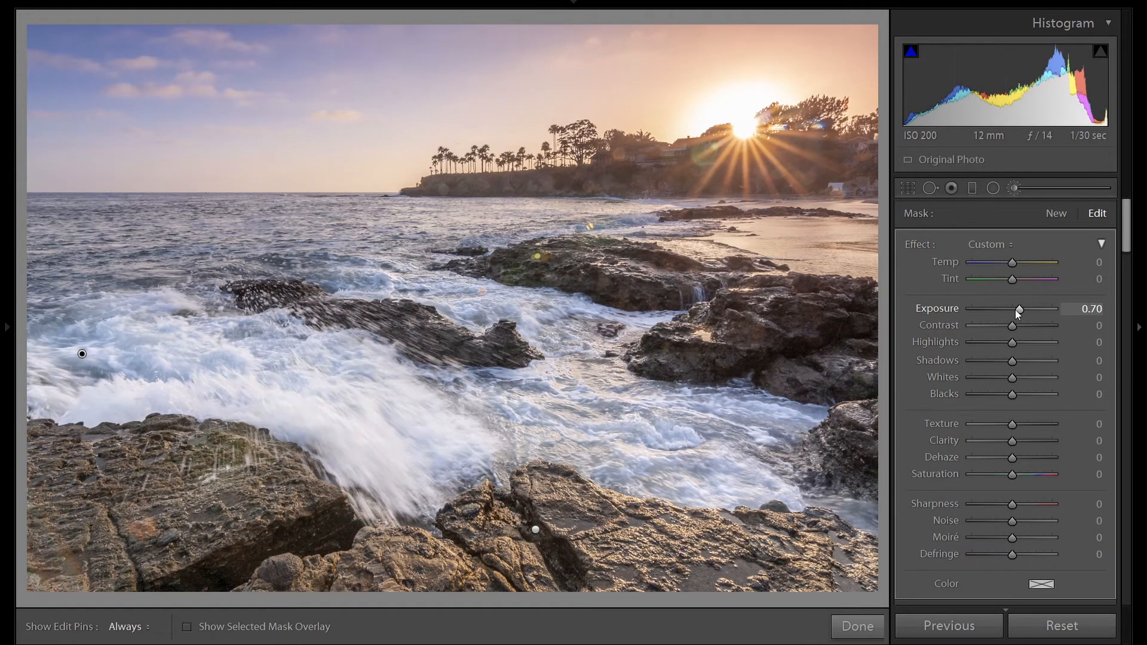
pyautogui.press('Up')
pyautogui.press('Up')
pyautogui.press('Up')
pyautogui.press('Up')
pyautogui.press('Up')
pyautogui.press('Up')
pyautogui.press('Up')
pyautogui.press('Up')
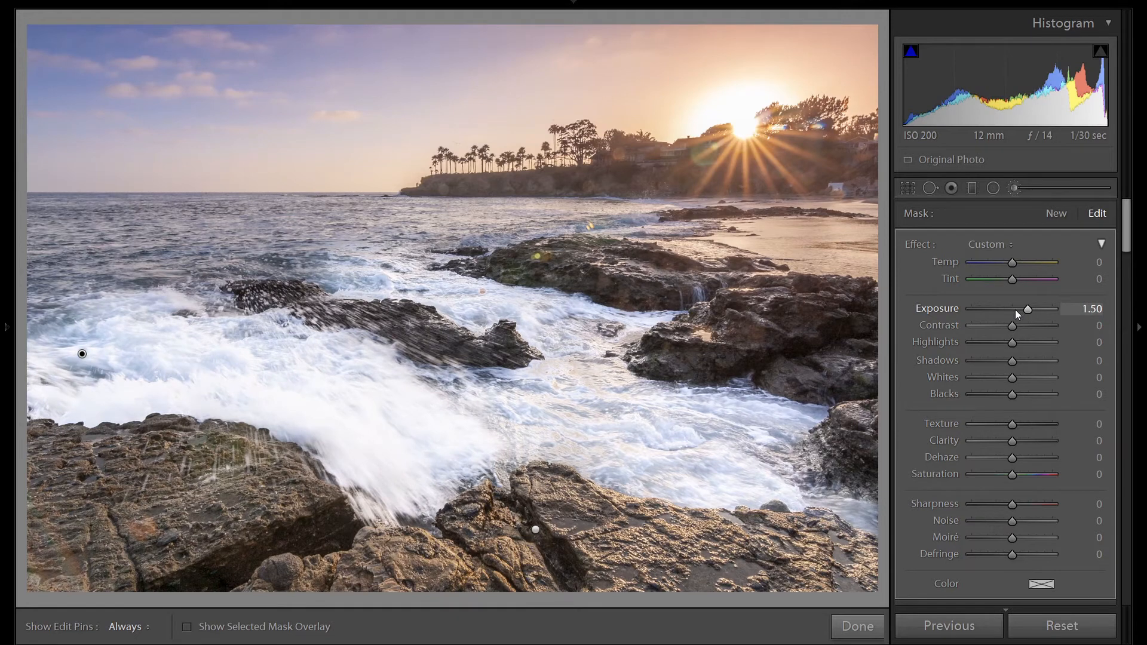
pyautogui.press('Down')
pyautogui.press('Down')
pyautogui.press('Down')
pyautogui.press('Down')
pyautogui.press('Down')
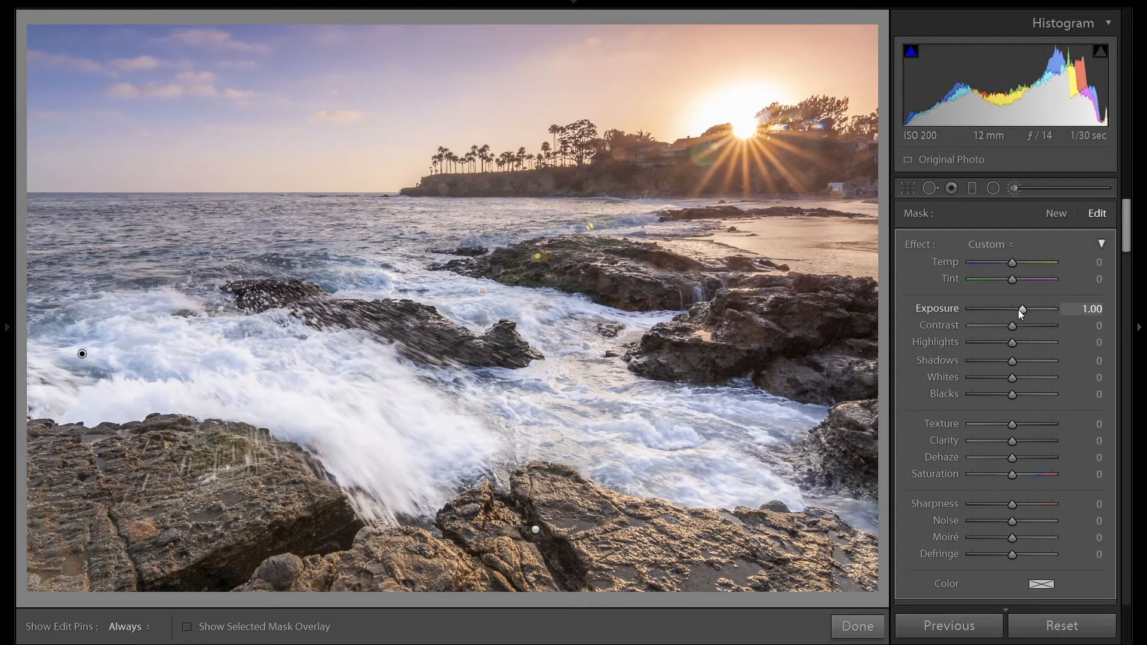
pyautogui.press('Down')
# Compare the photo with the brush adjustments turned off and on again
pyautogui.scroll(-5, 1066, 297)
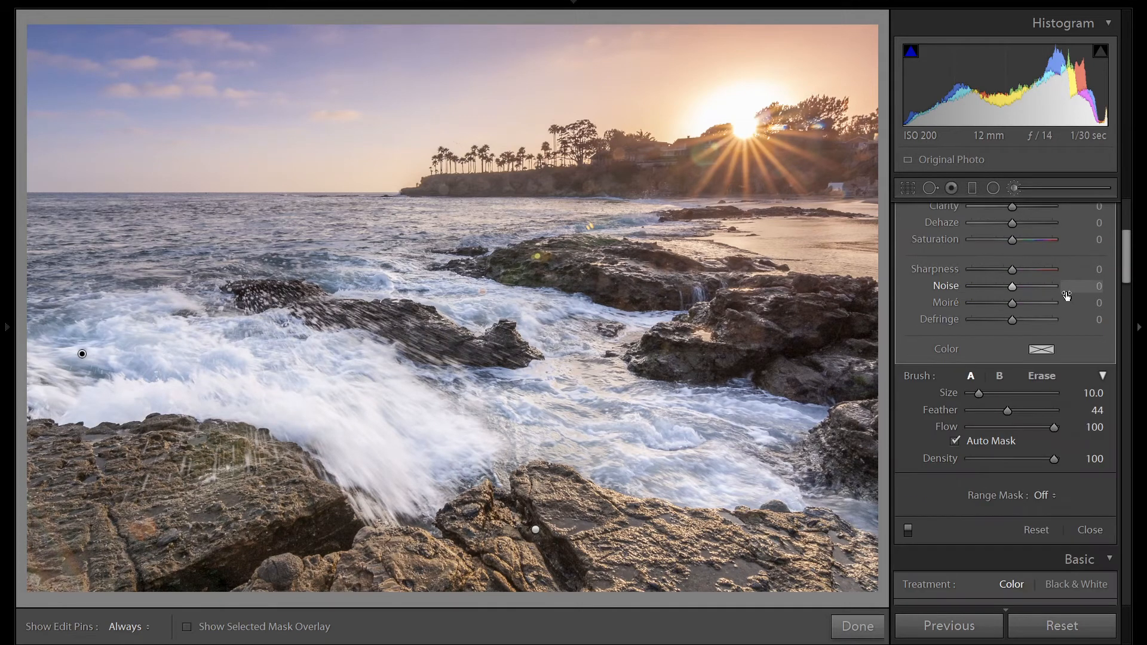
pyautogui.click(907, 532)
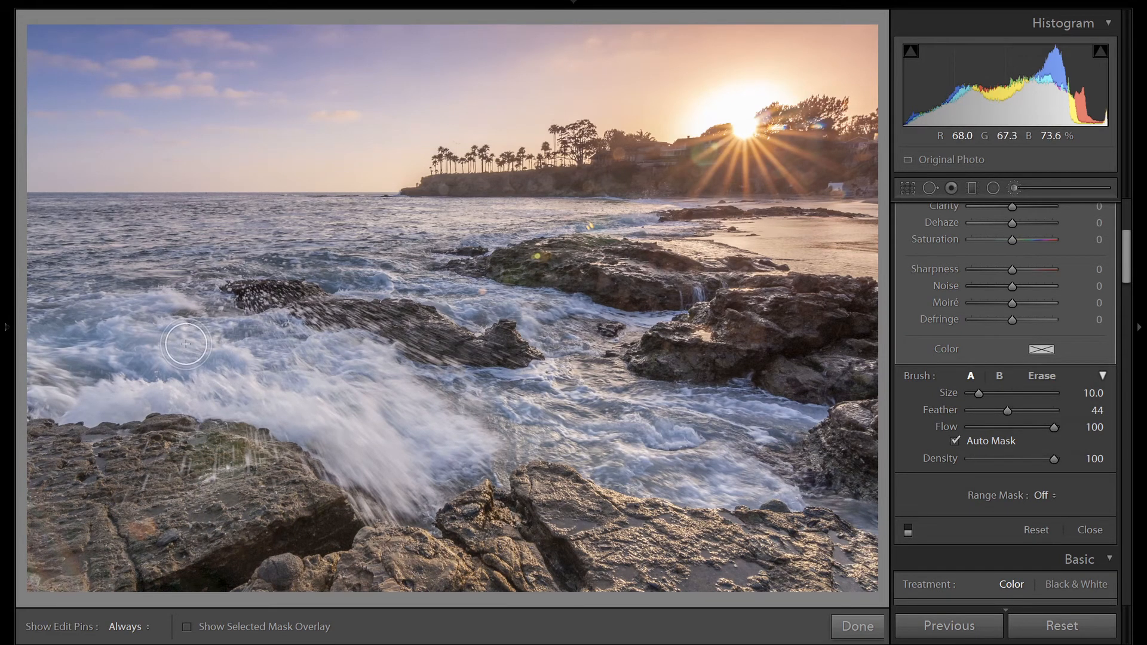
pyautogui.click(907, 531)
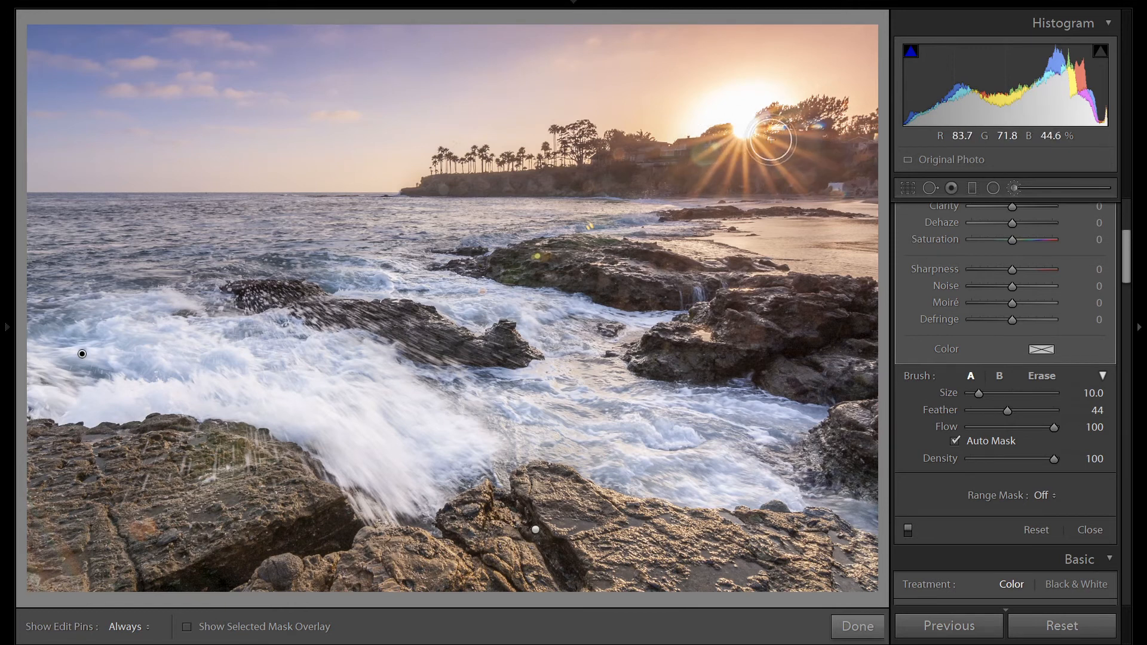
# Check the photo's composition against the Crop & Straighten thirds grid
pyautogui.click(911, 191)
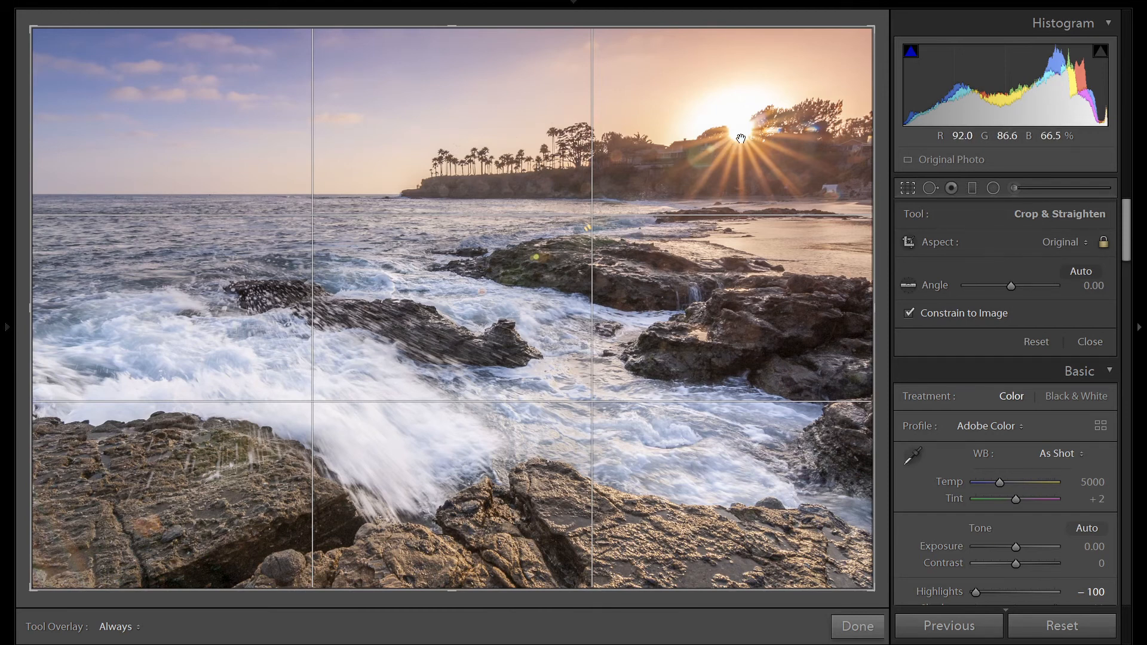
pyautogui.press('Return')
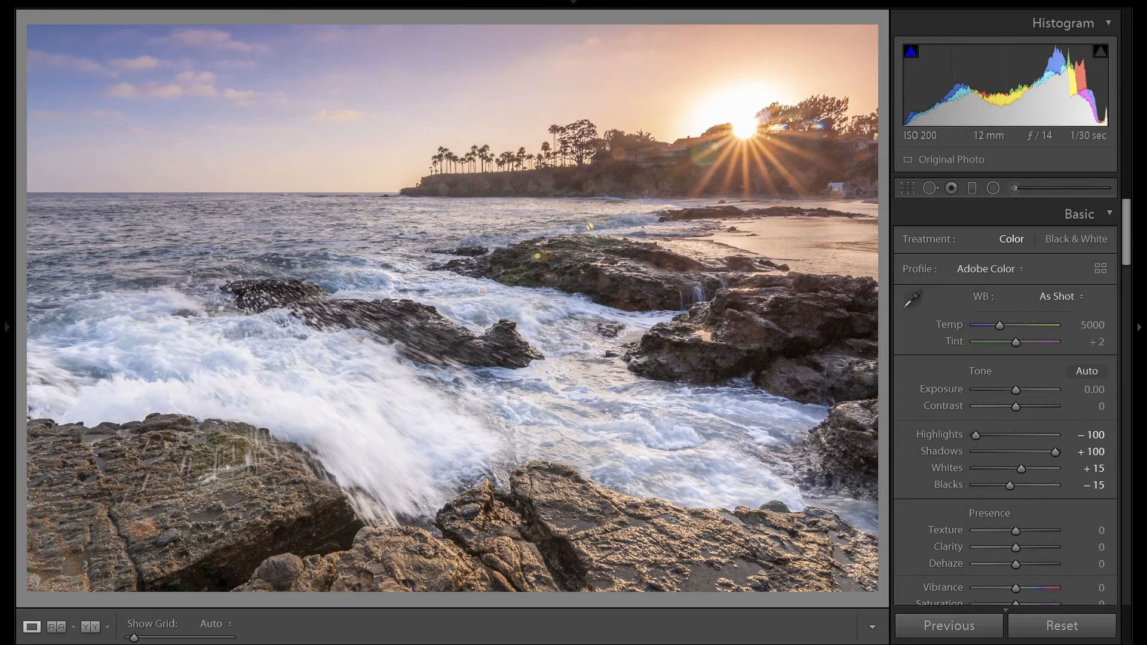